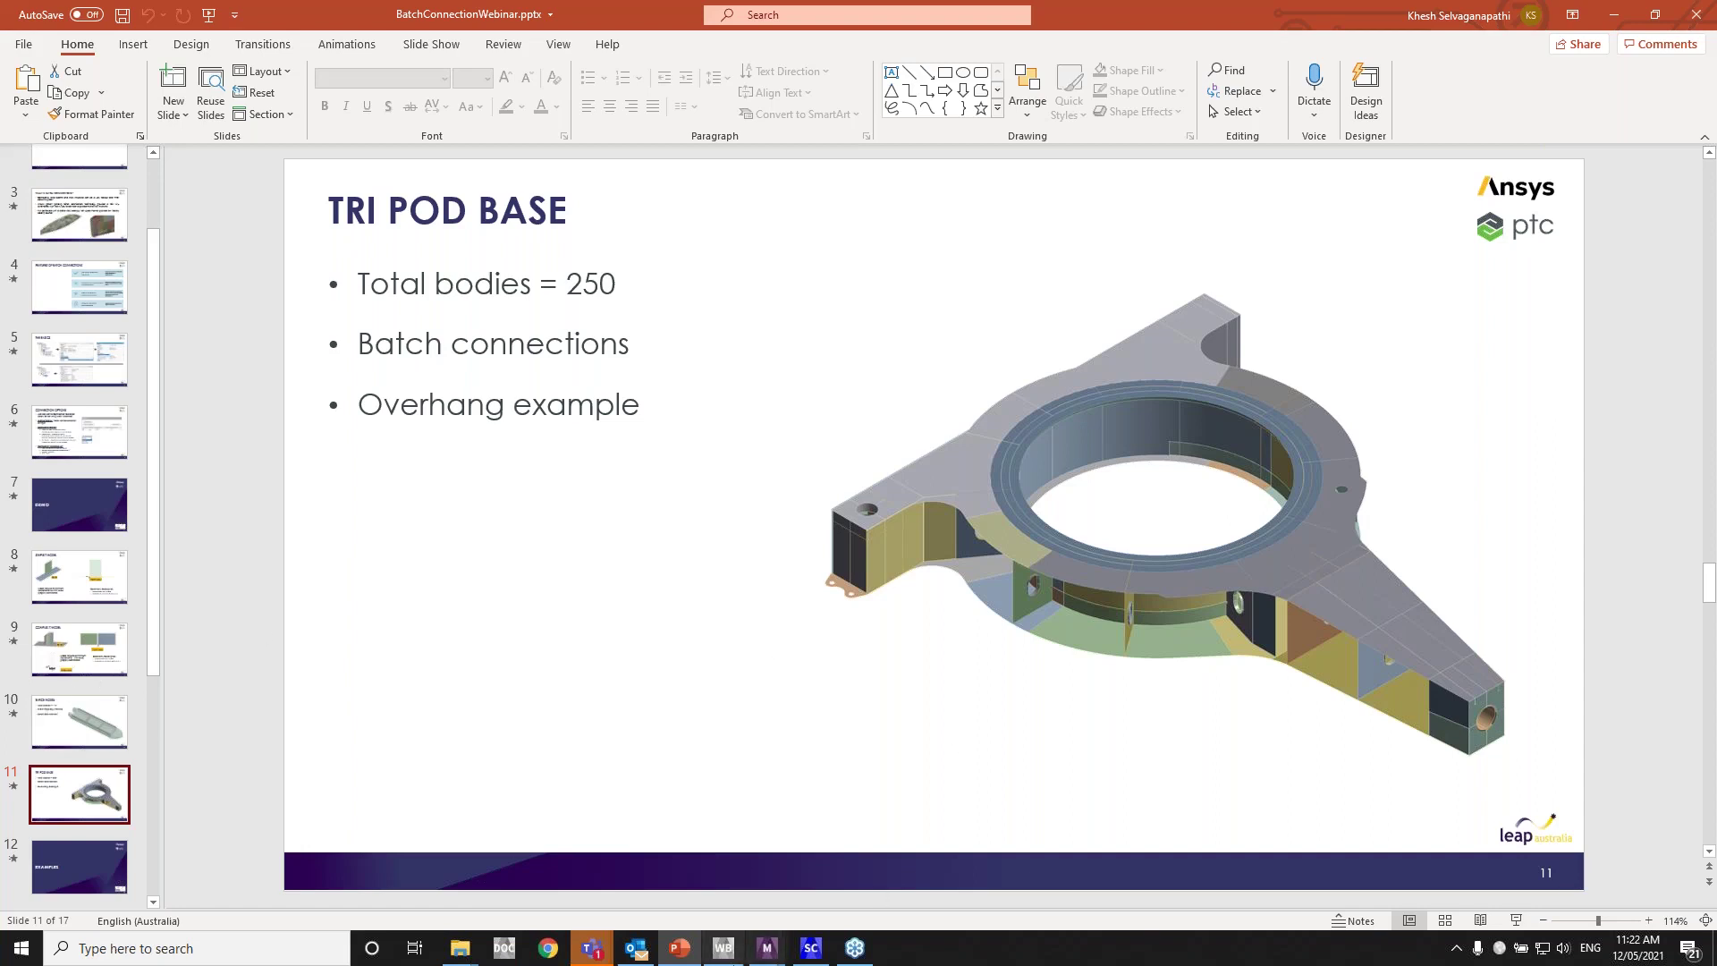
Step: Switch to ANSYS Mechanical and examine the plate overhang at the upper corner of the tripod arm's end face
left_click(735, 953)
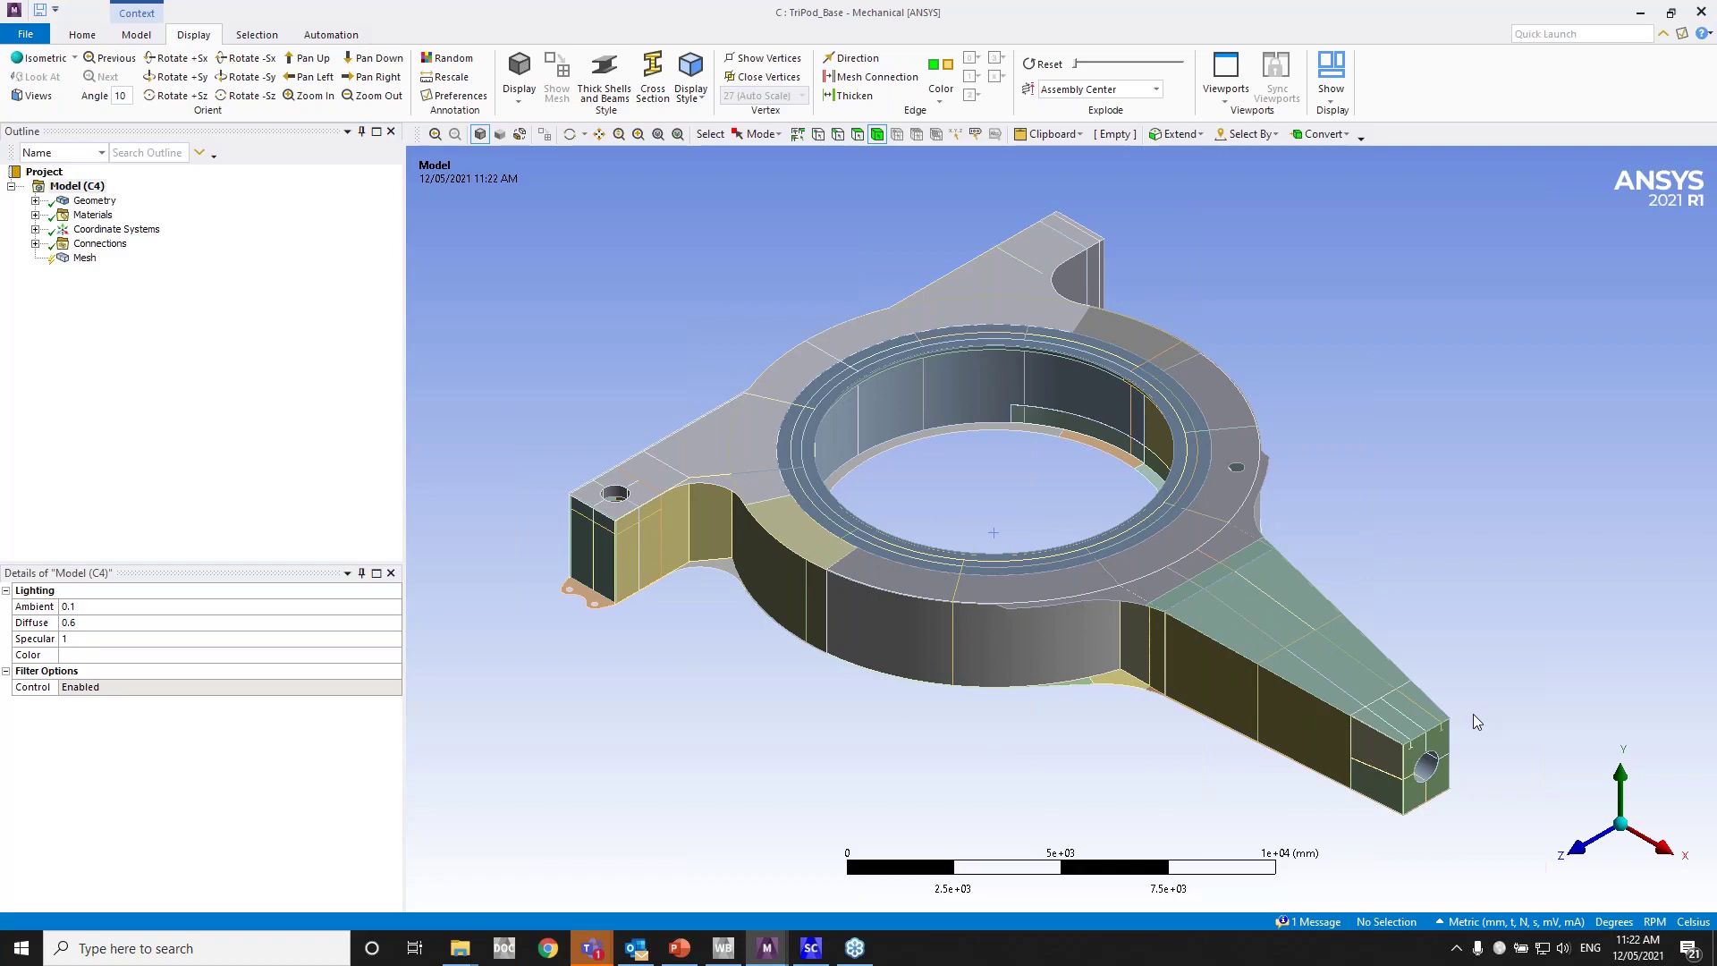
right_click_drag(1473, 714, 1360, 858)
middle_click_drag(1065, 621, 849, 599)
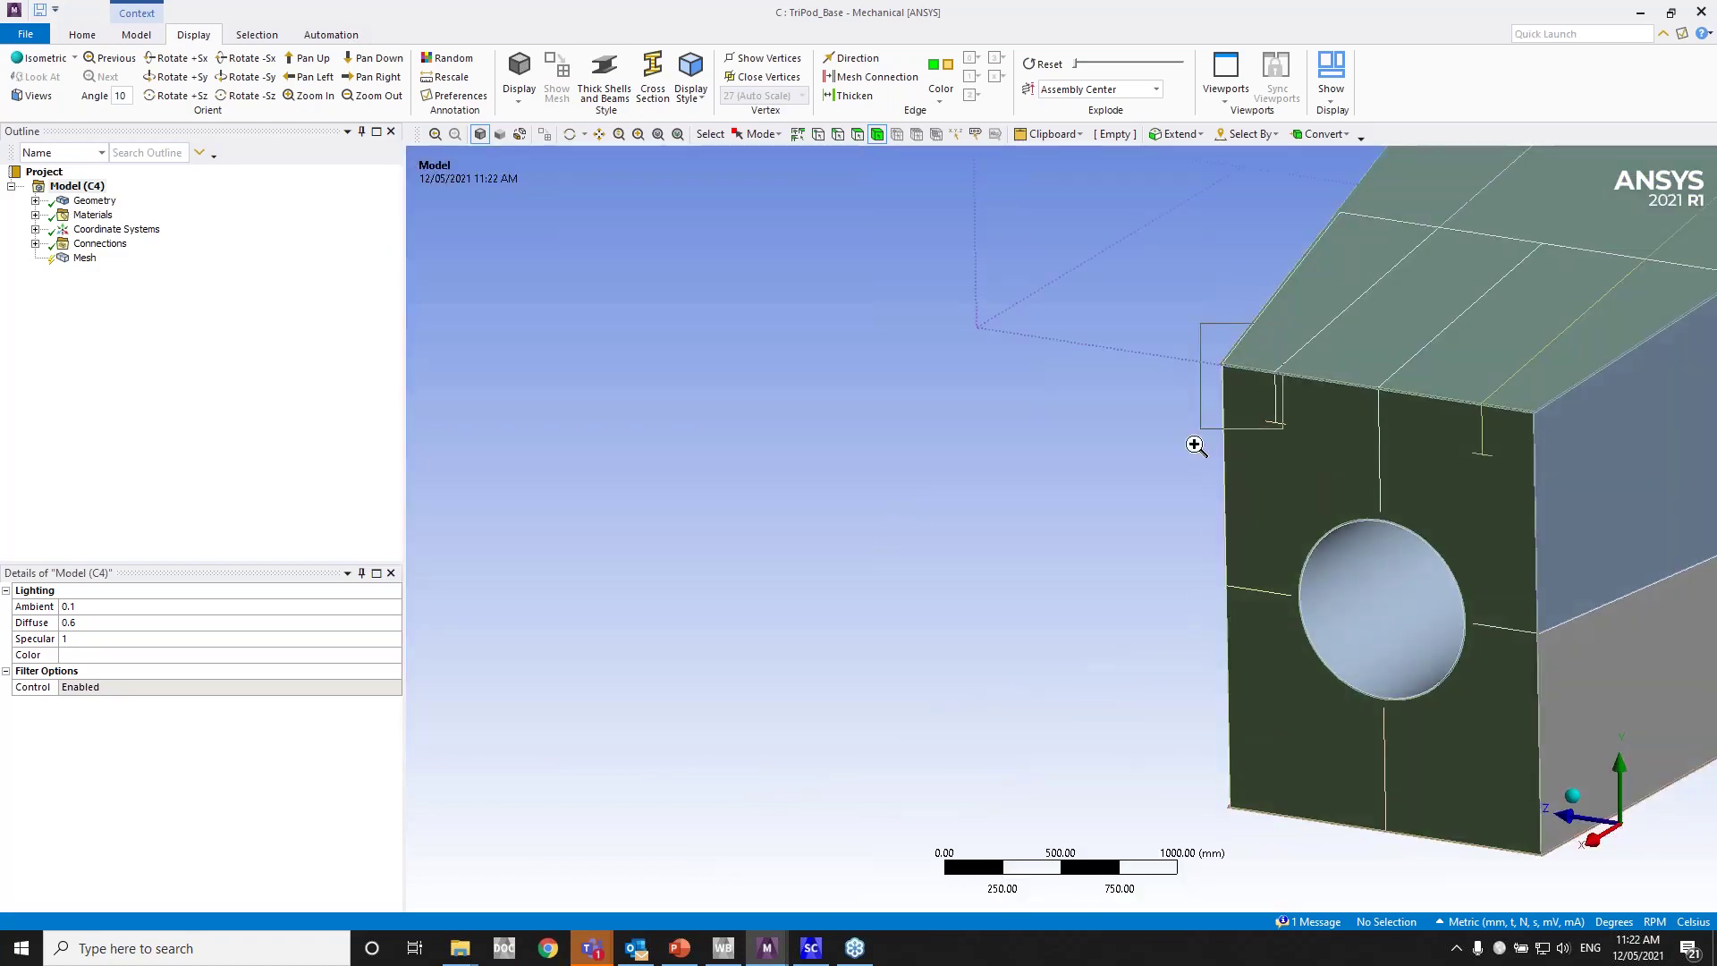
right_click_drag(1284, 467, 1286, 480)
right_click_drag(1082, 275, 990, 465)
middle_click_drag(1030, 571, 950, 543)
left_click(905, 530)
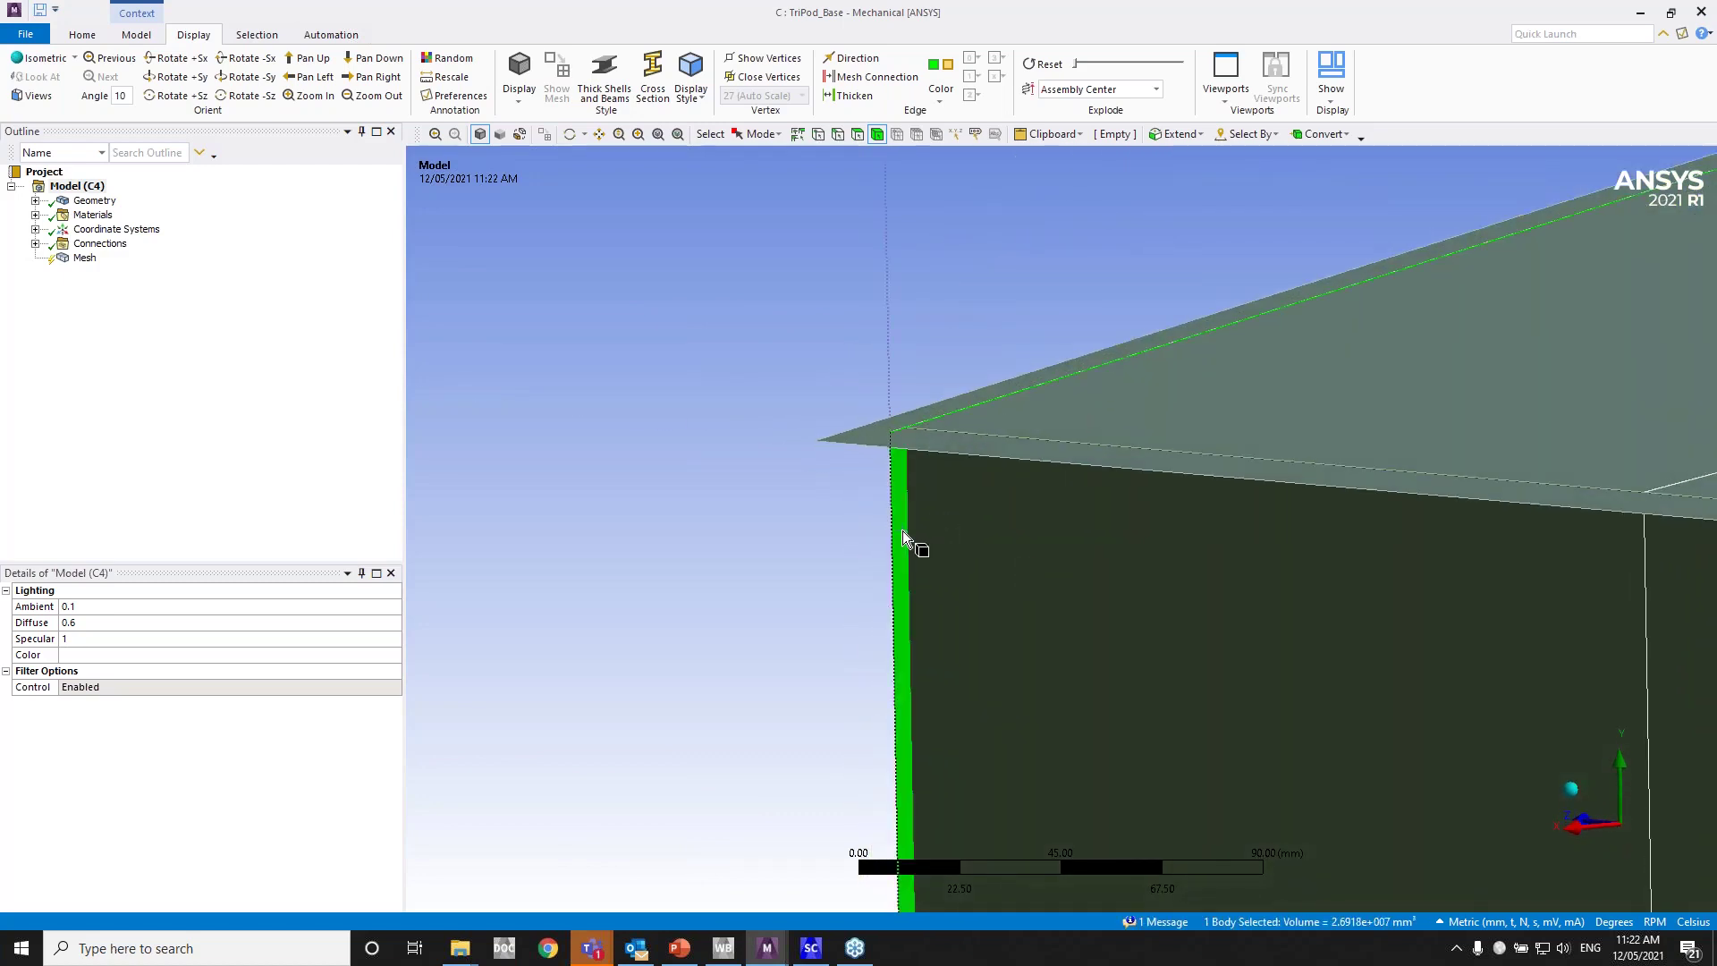
left_click(885, 431)
left_click(700, 498)
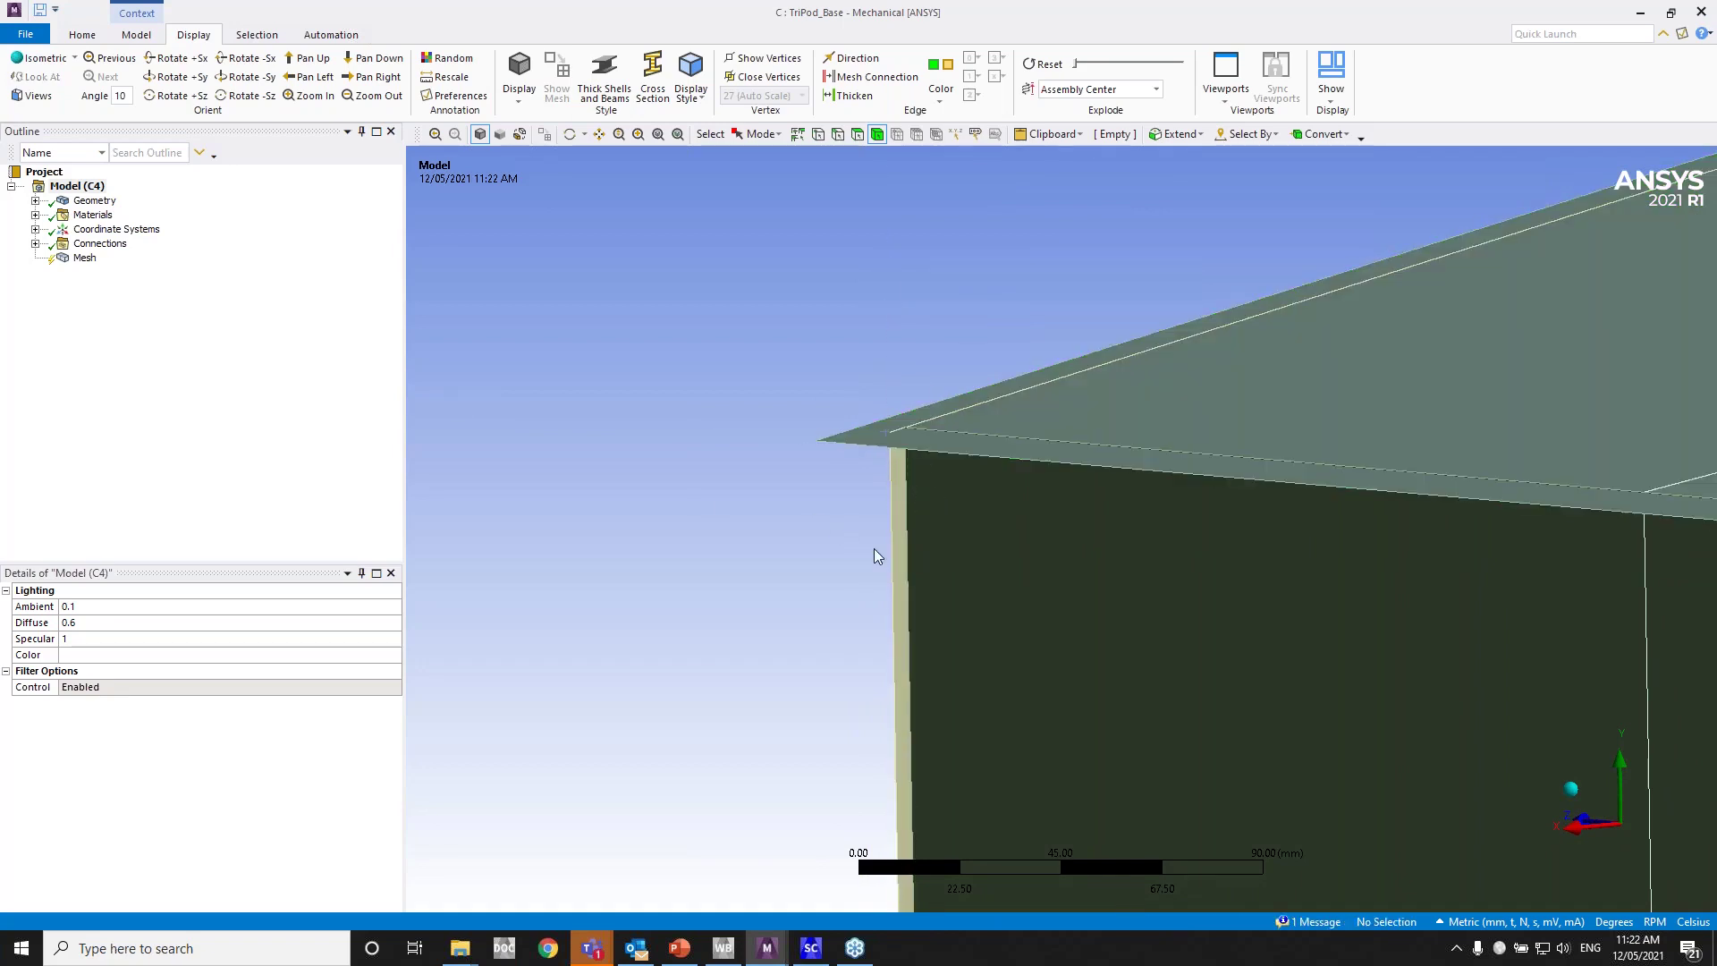
left_click(898, 572)
scroll(1100, 702, "down", 5)
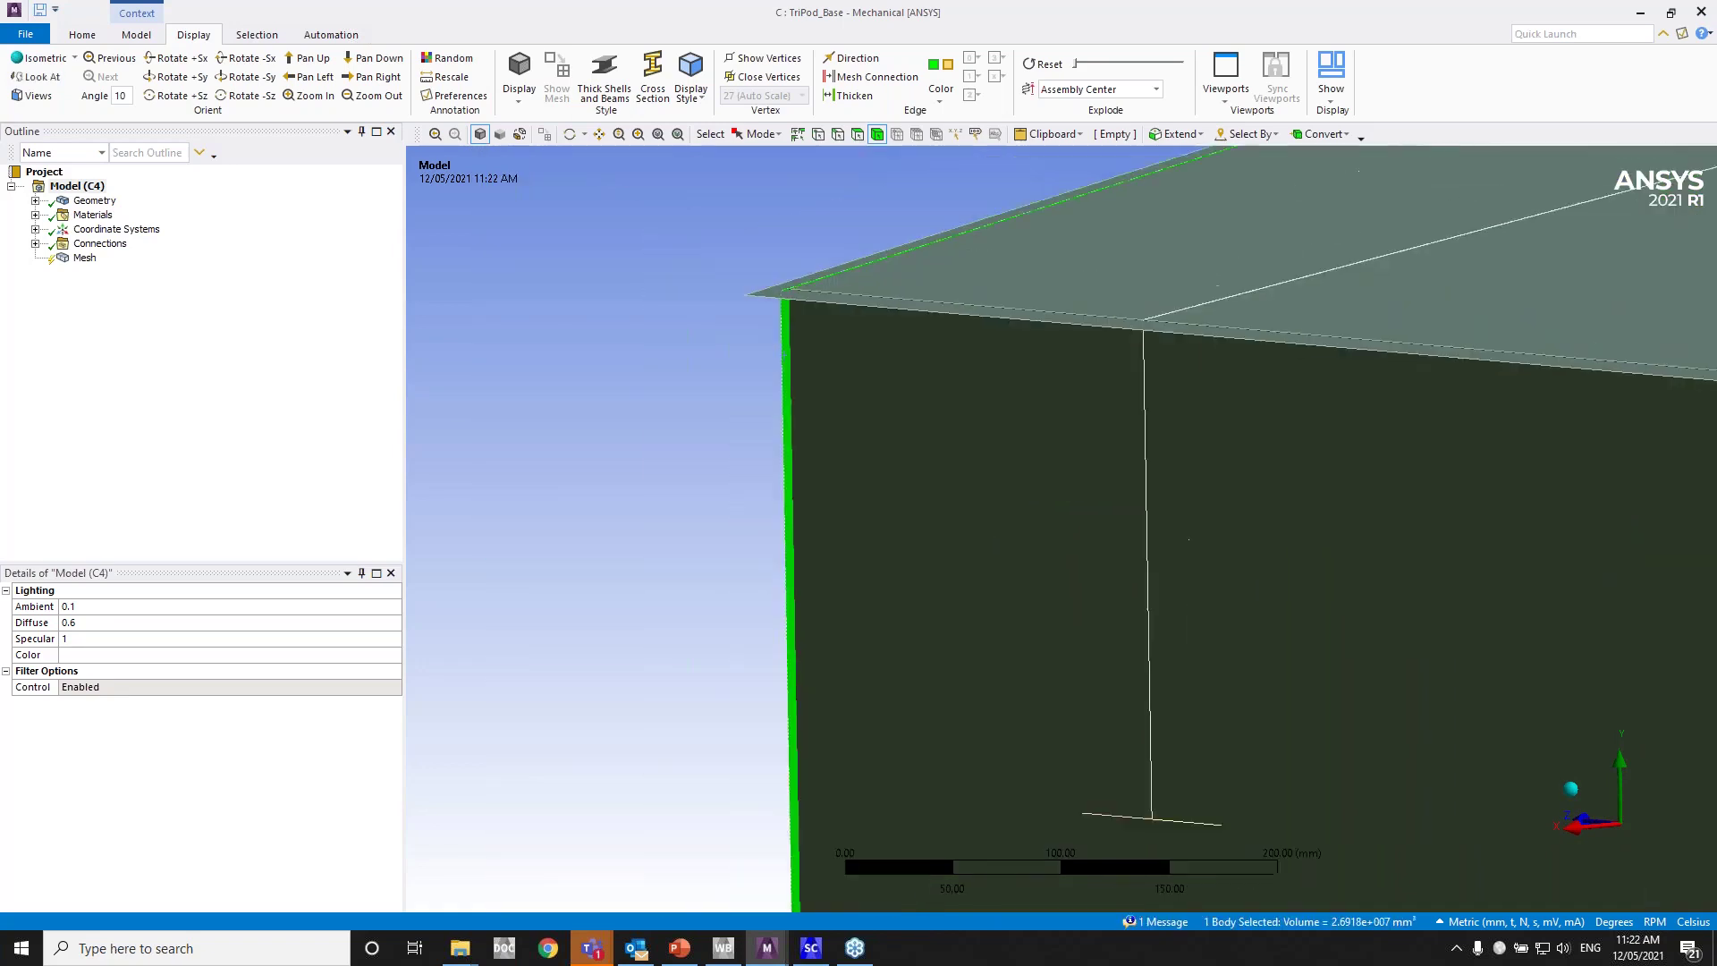
Step: Examine the overhang around the edge of the round hole in the arm's end face
scroll(909, 421, "up", 3)
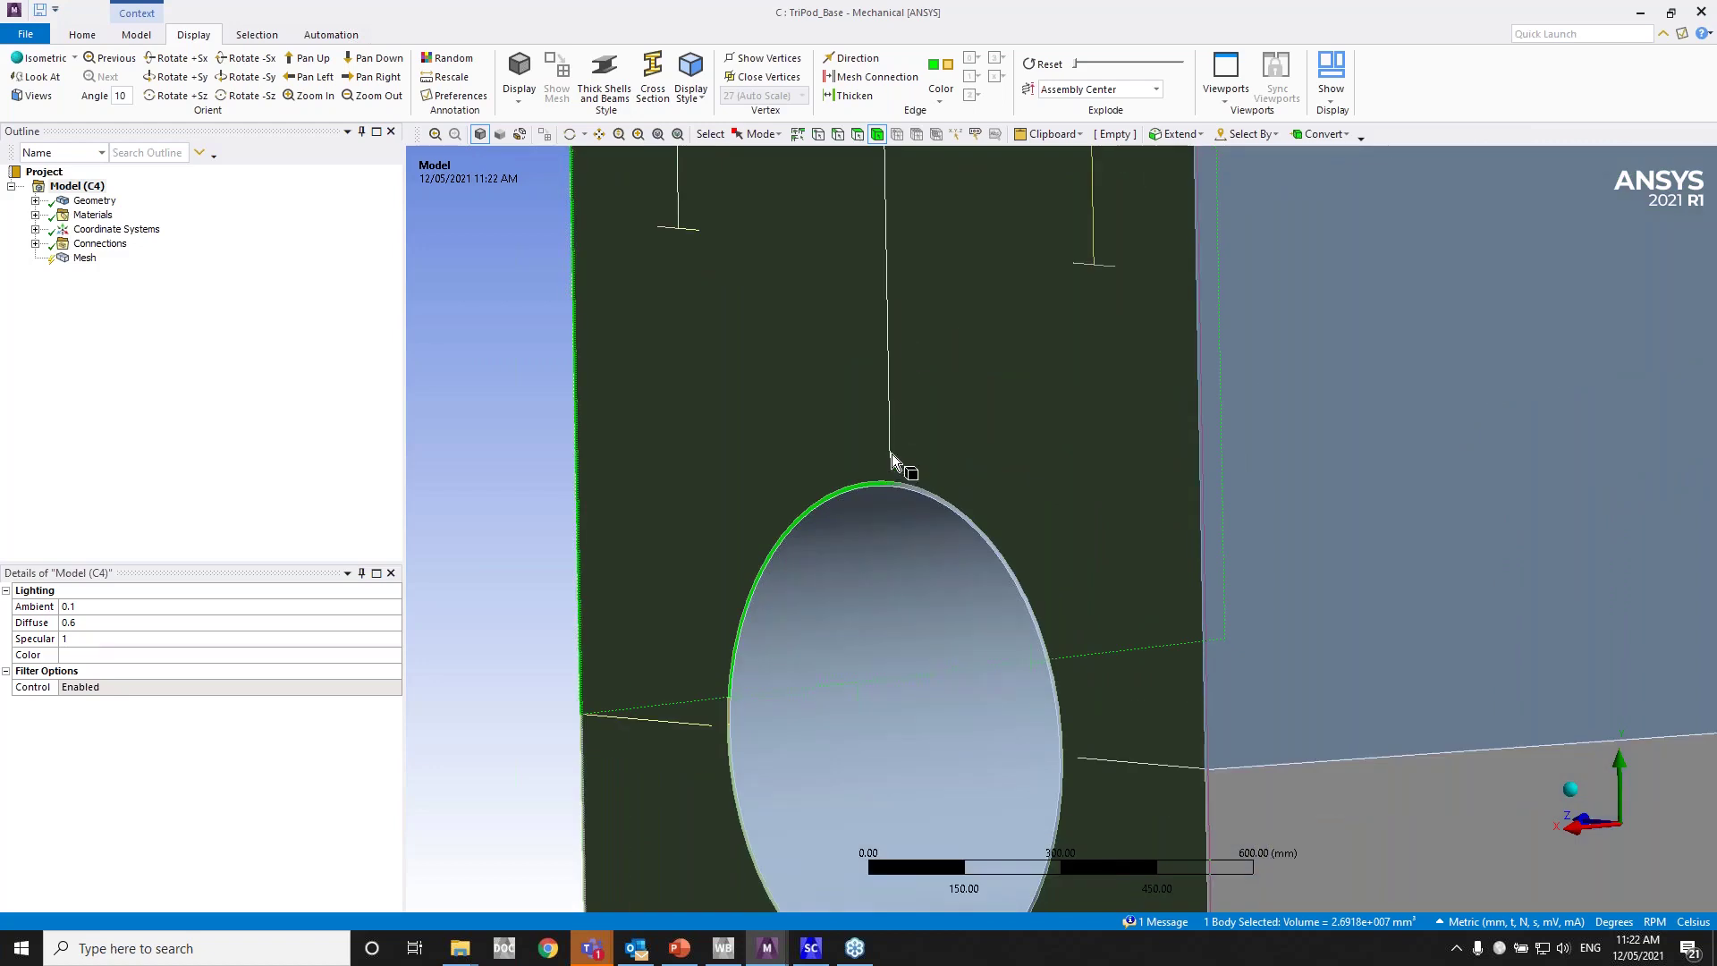
scroll(893, 453, "up", 3)
scroll(839, 524, "down", 10)
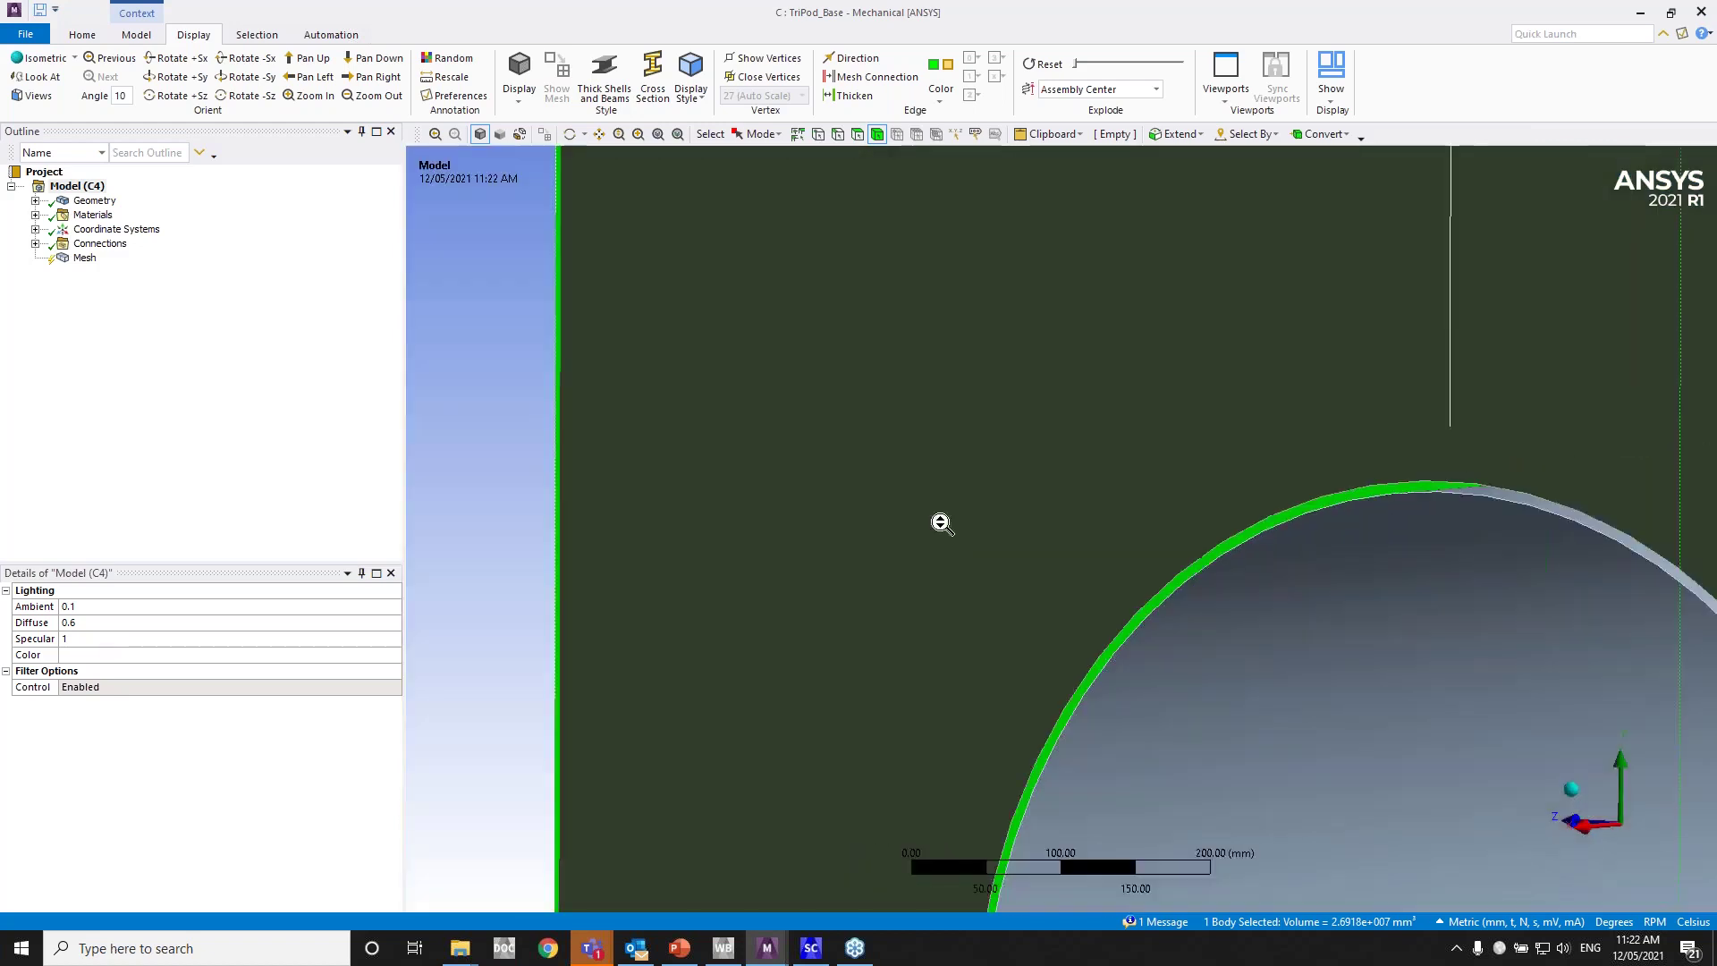
middle_click_drag(1157, 537, 1180, 522)
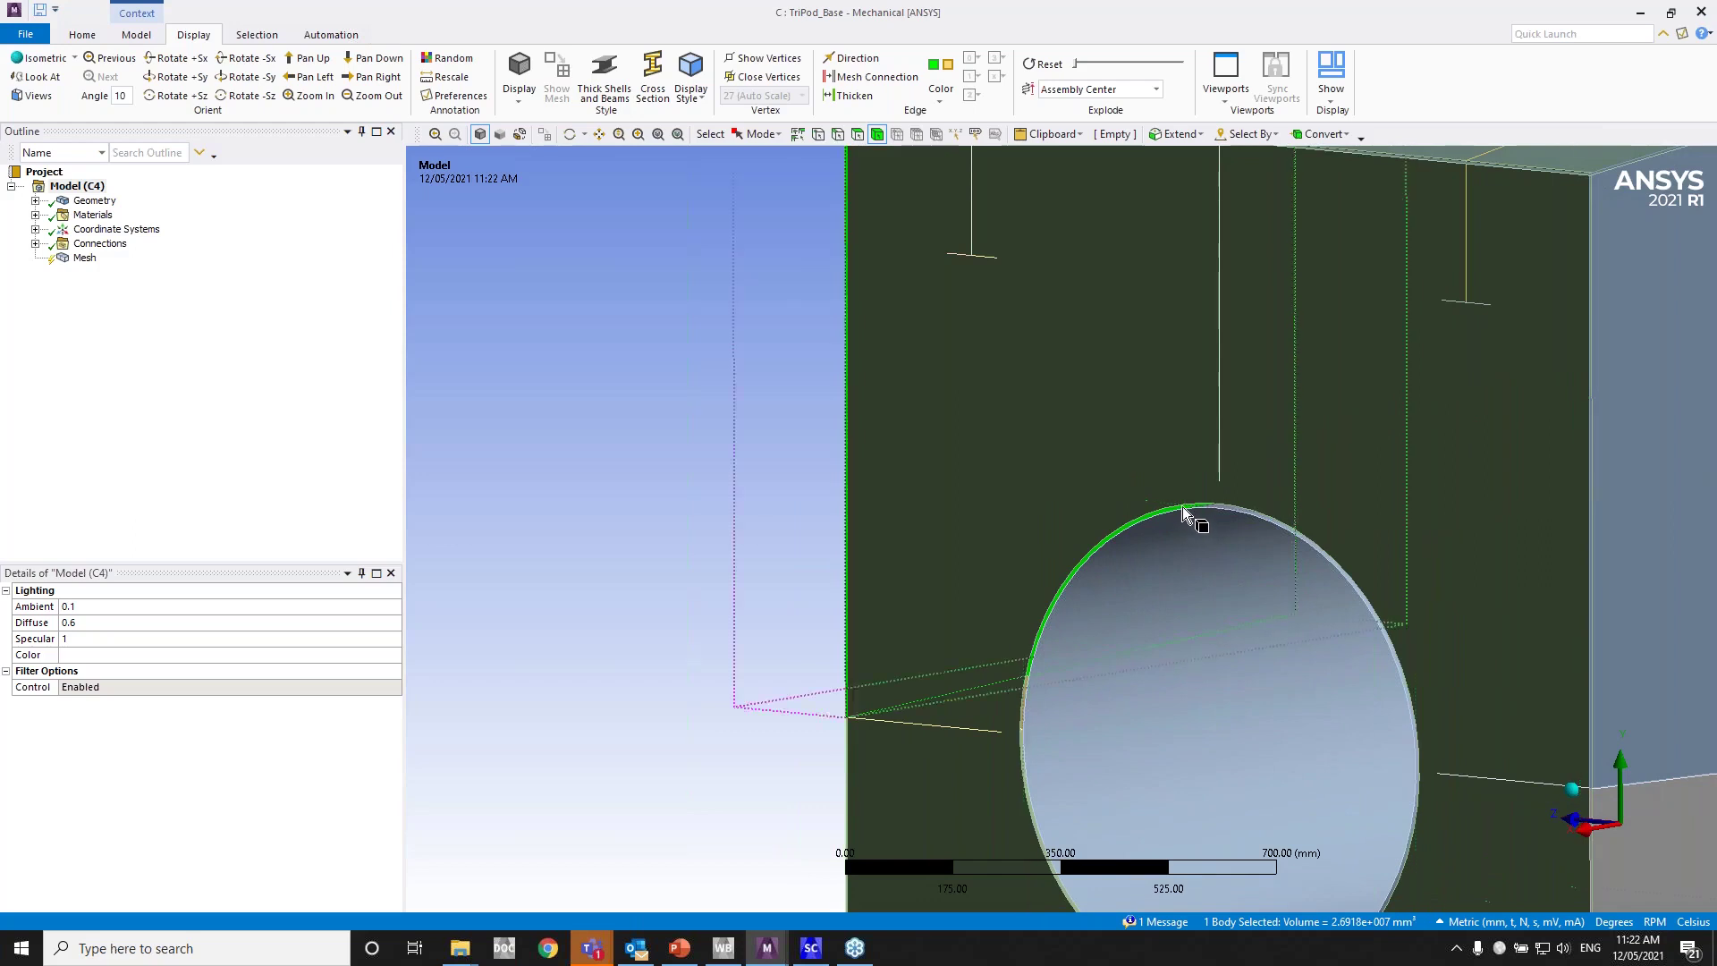
scroll(1033, 530, "down", 5)
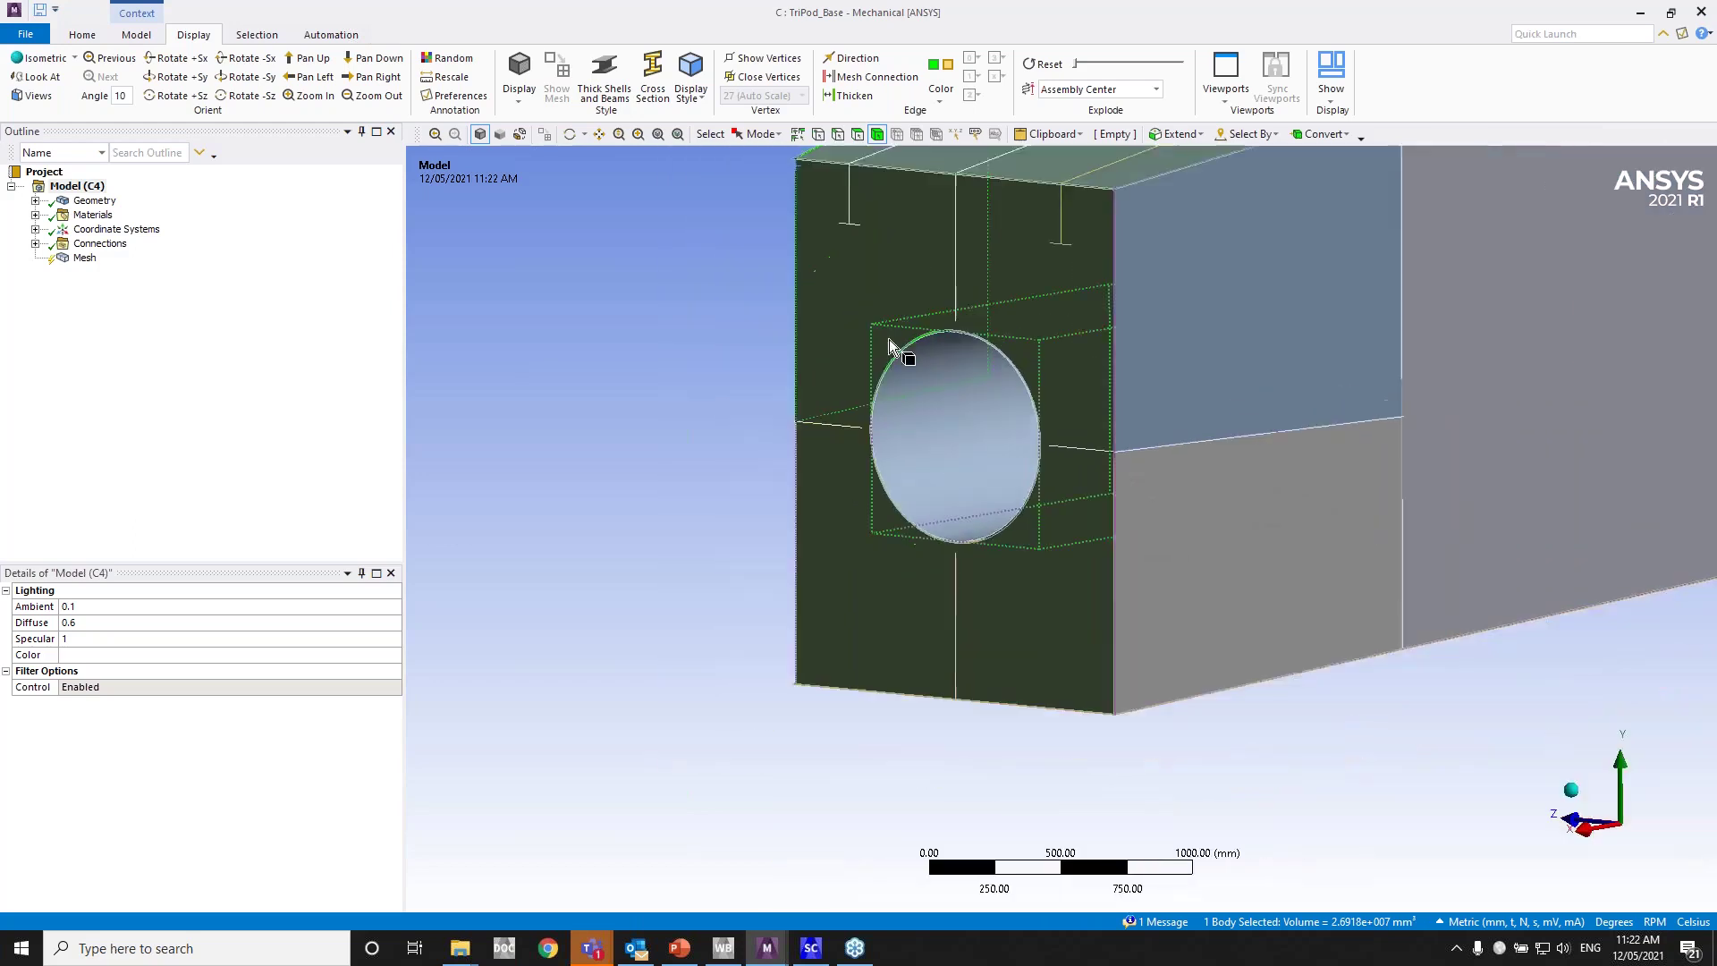
scroll(1023, 433, "down", 4)
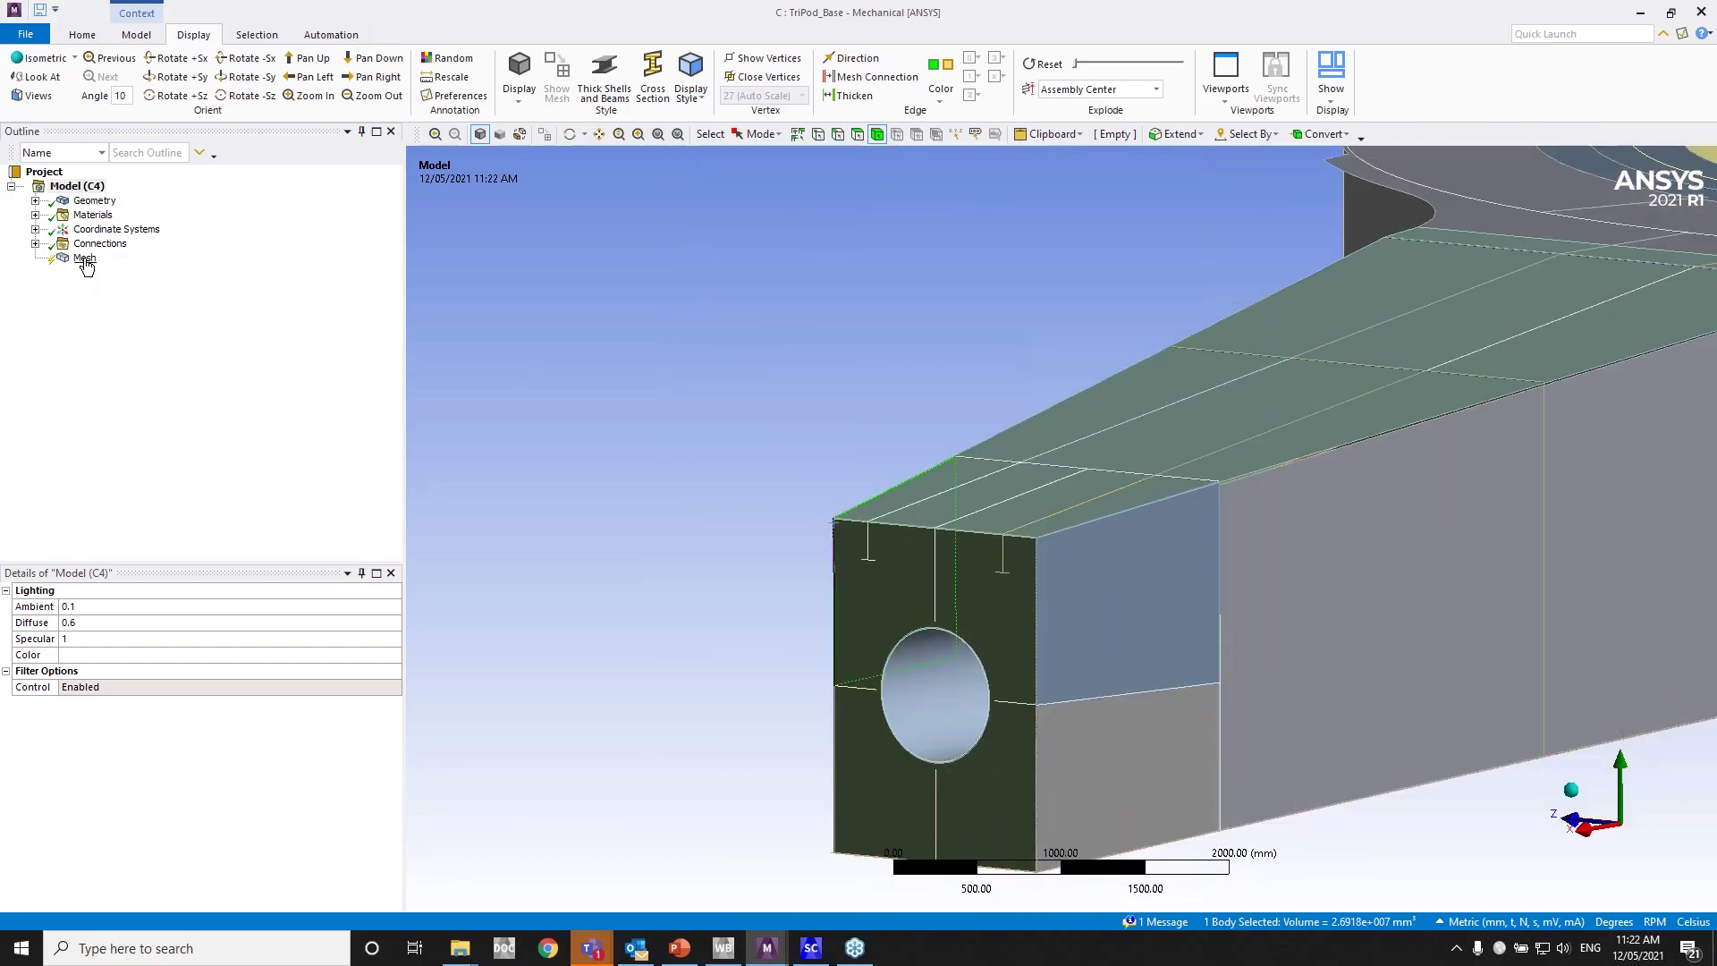
Step: Enable Mesh Based Connection in the batch connection settings of the mesh
left_click(85, 257)
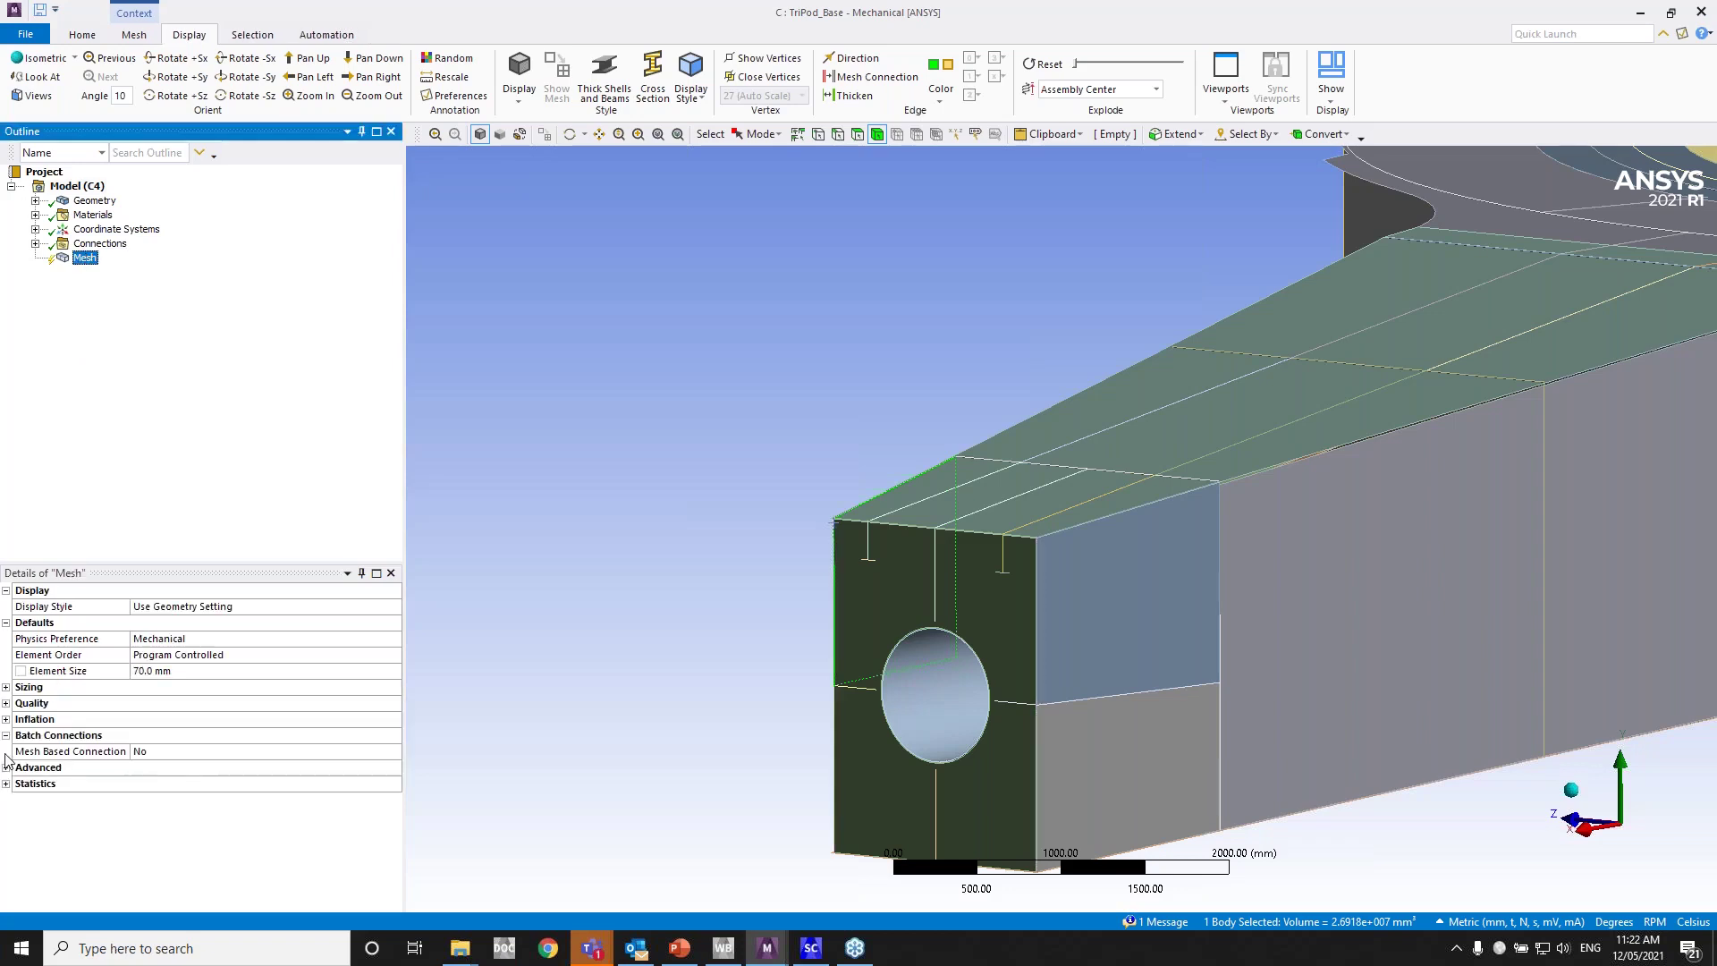
left_click(201, 752)
left_click(394, 751)
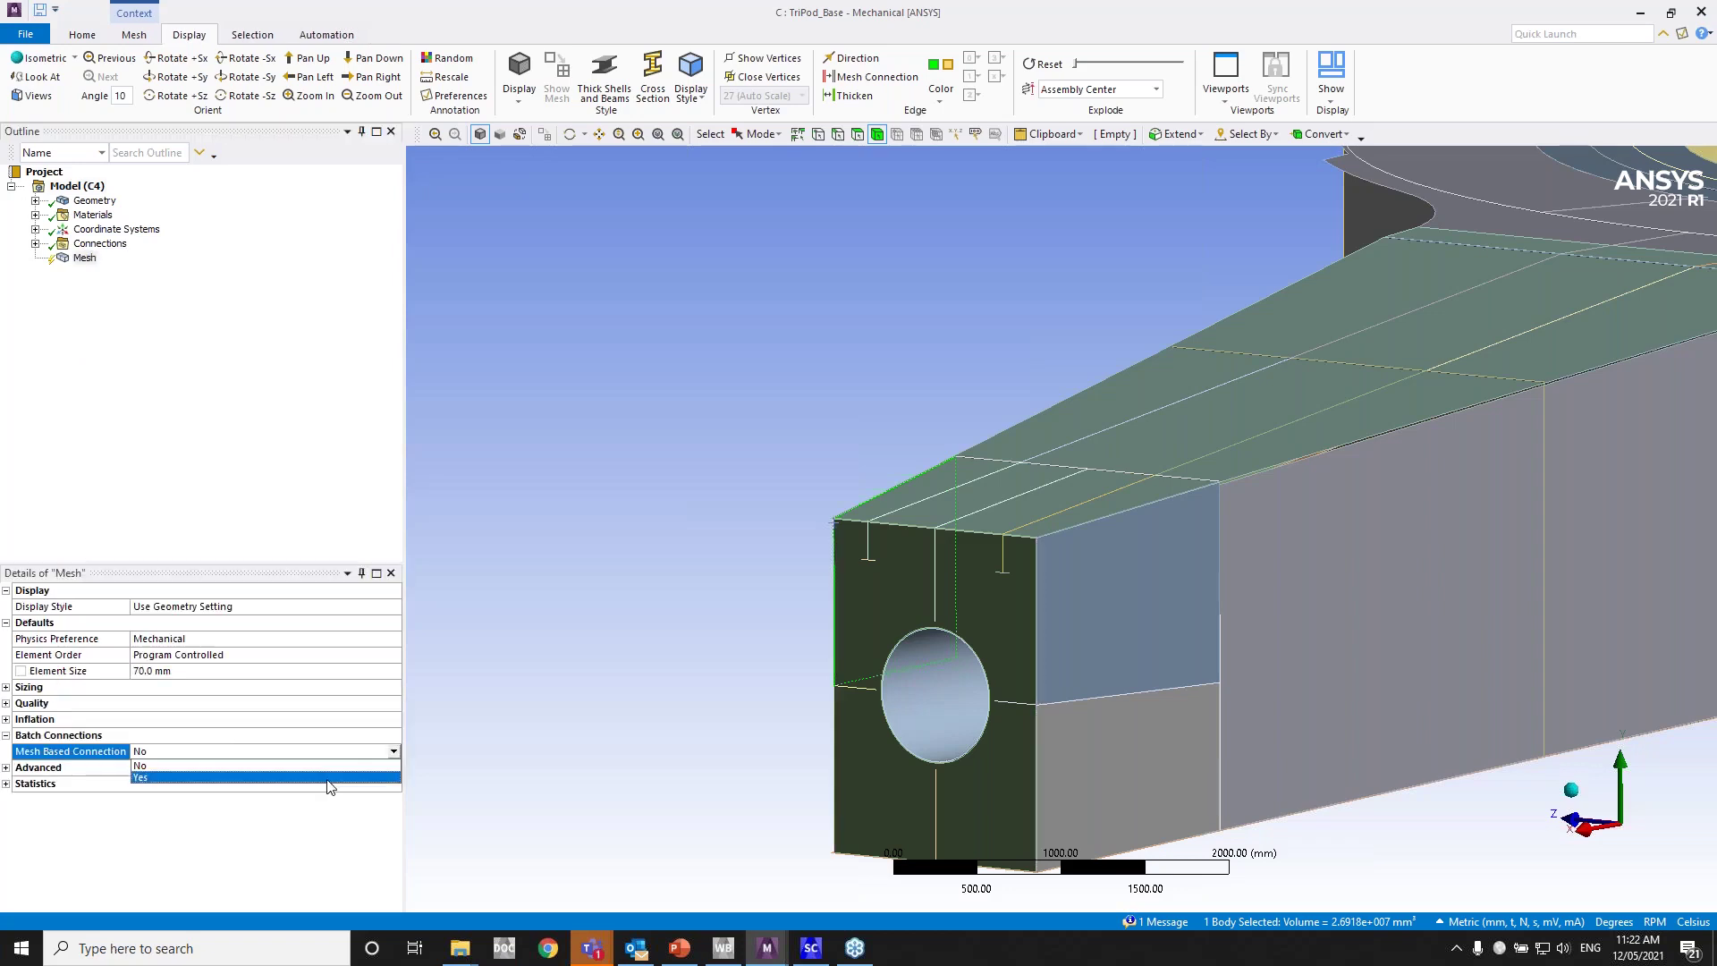
left_click(330, 777)
Step: Insert a Connect control under the mesh and scope it to all bodies of the tripod base
right_click(87, 263)
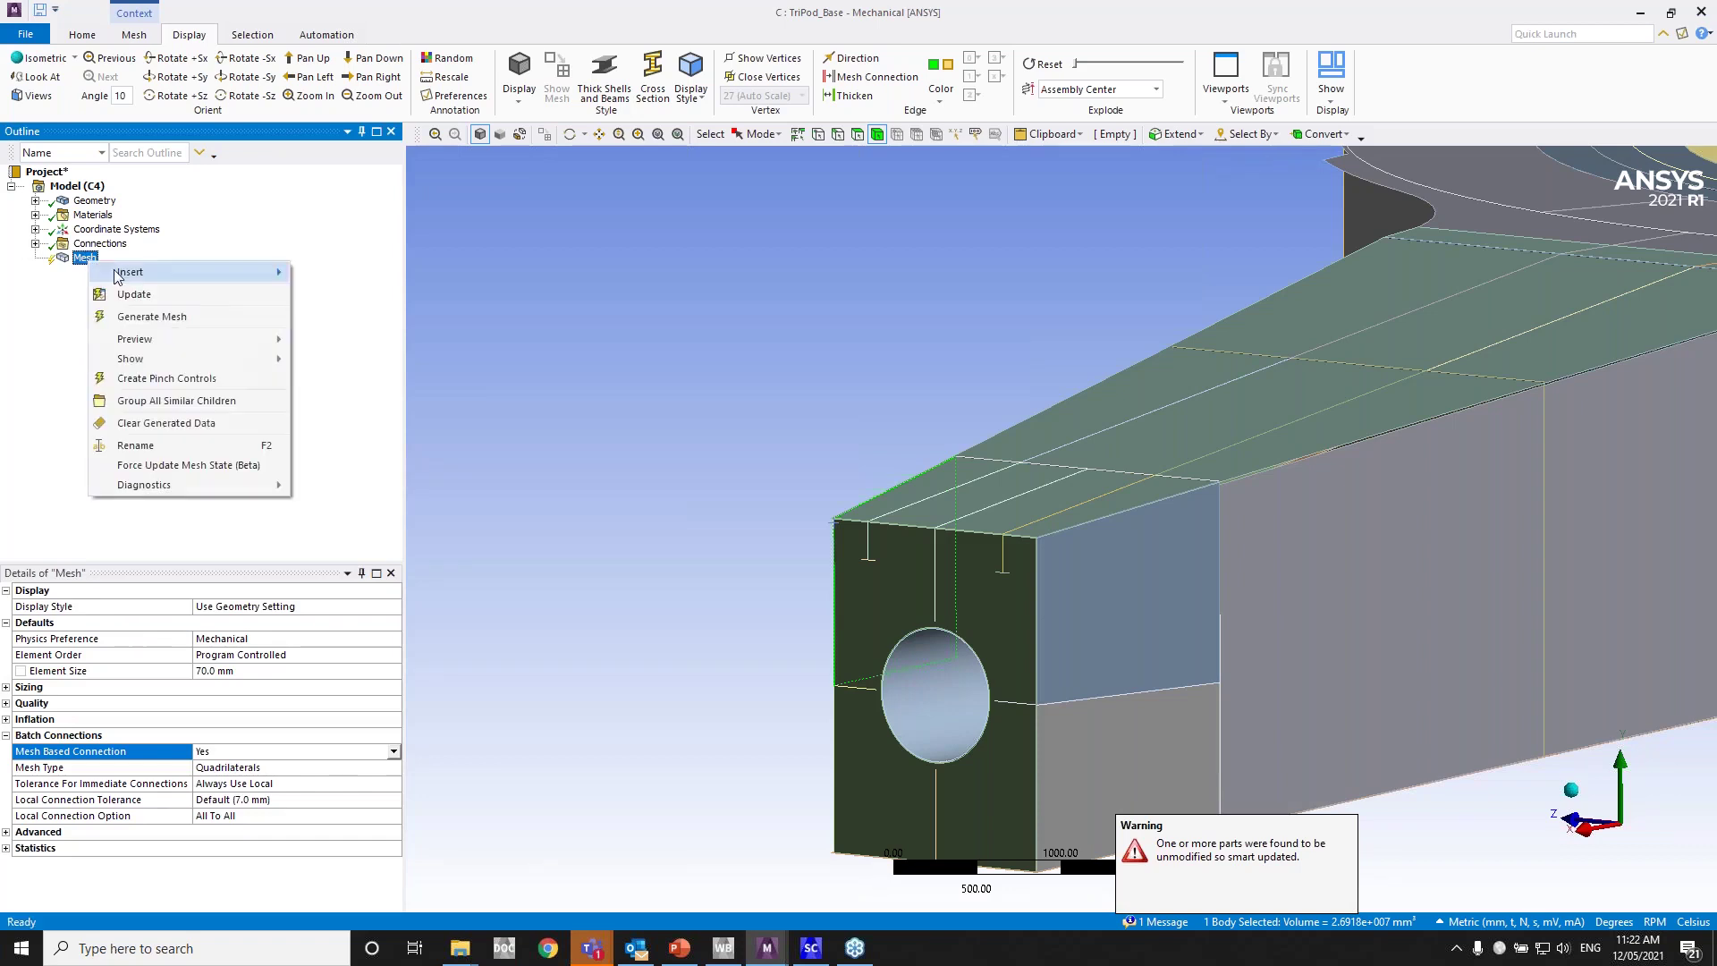
mouse_move(135, 272)
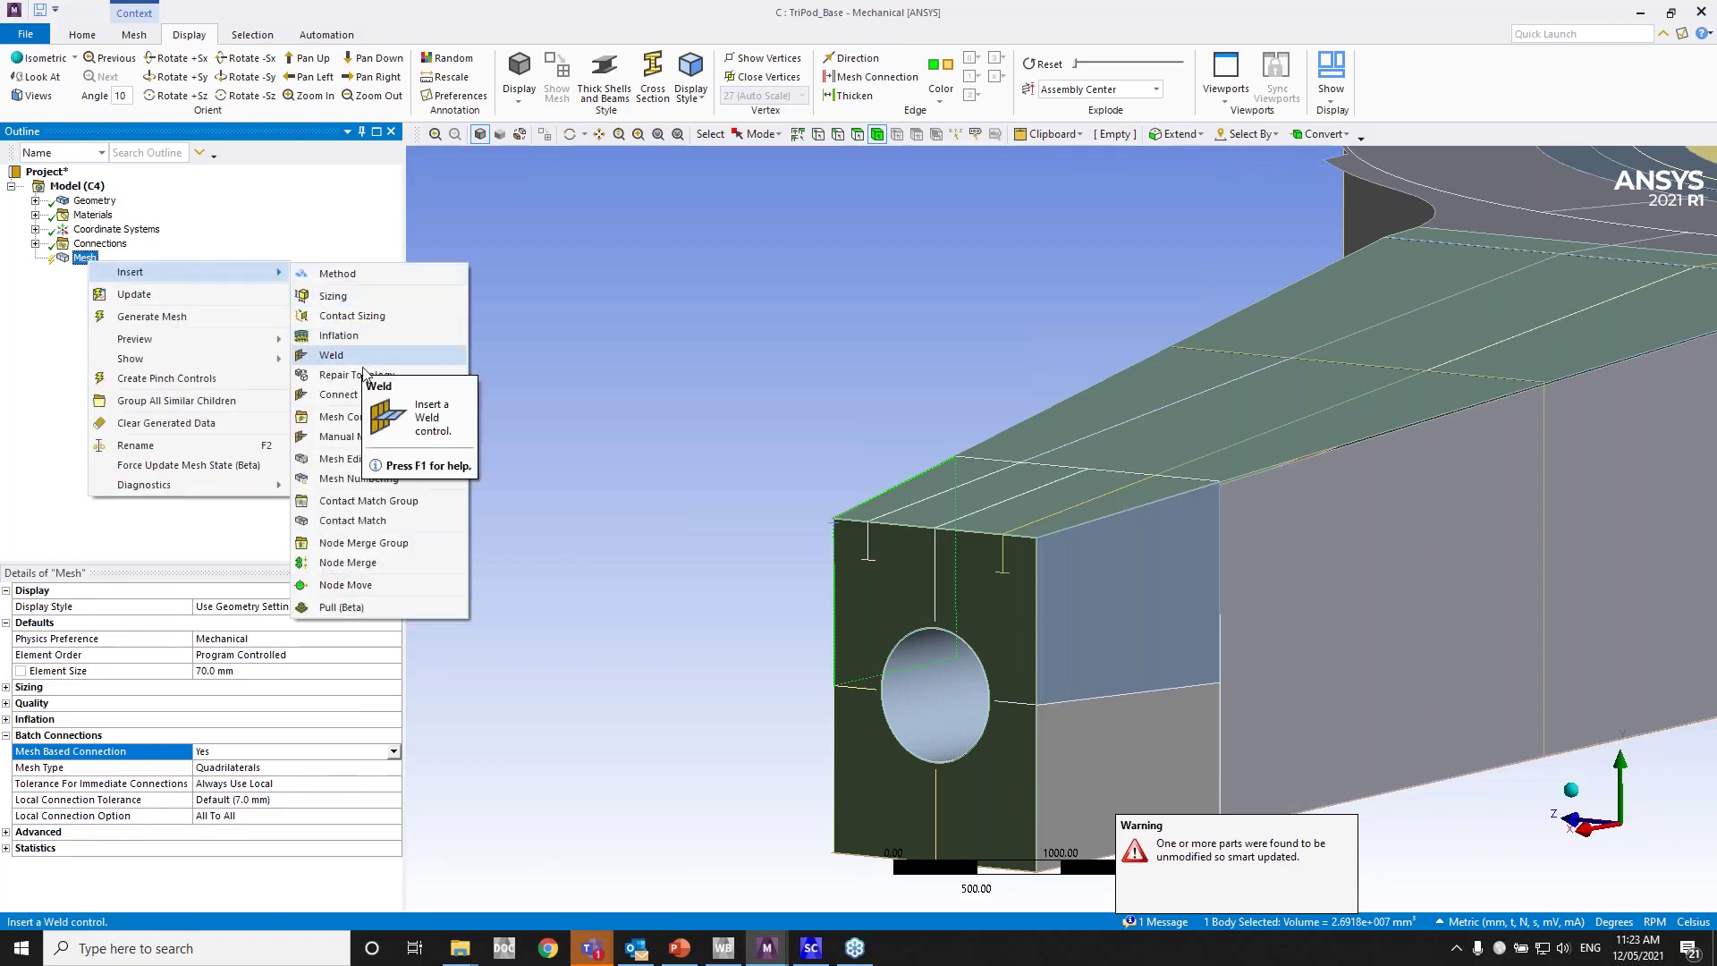
left_click(353, 395)
scroll(724, 423, "down", 2)
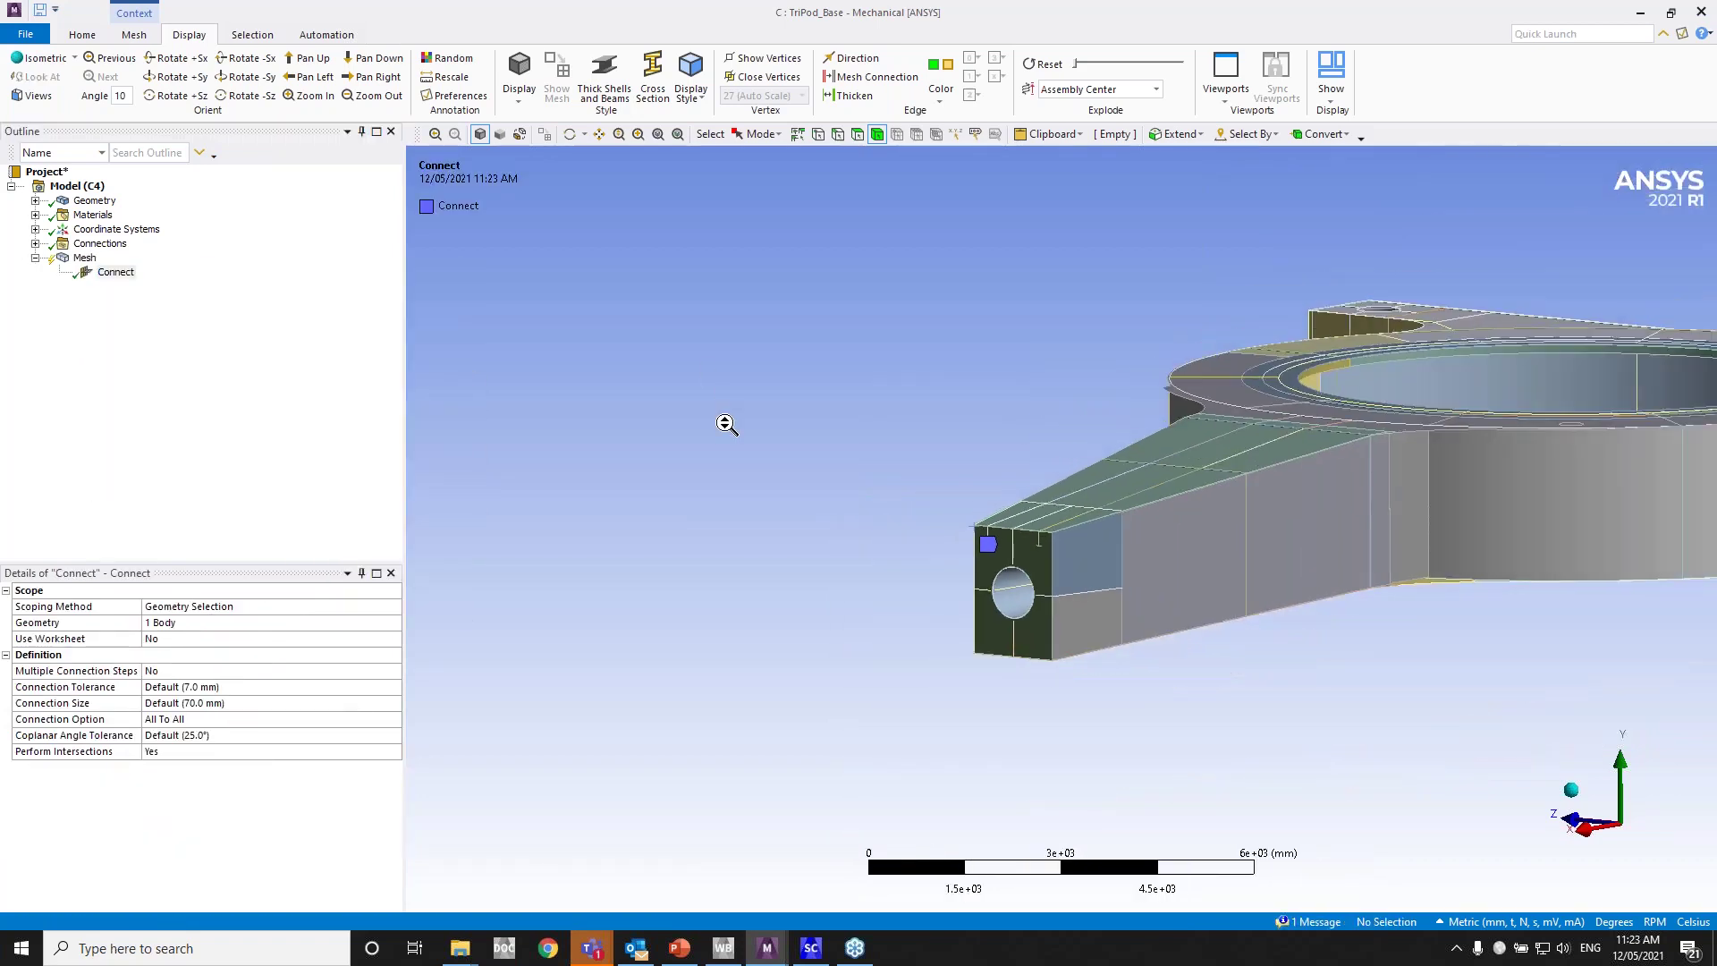
key("ctrl+a")
middle_click_drag(725, 426, 515, 727)
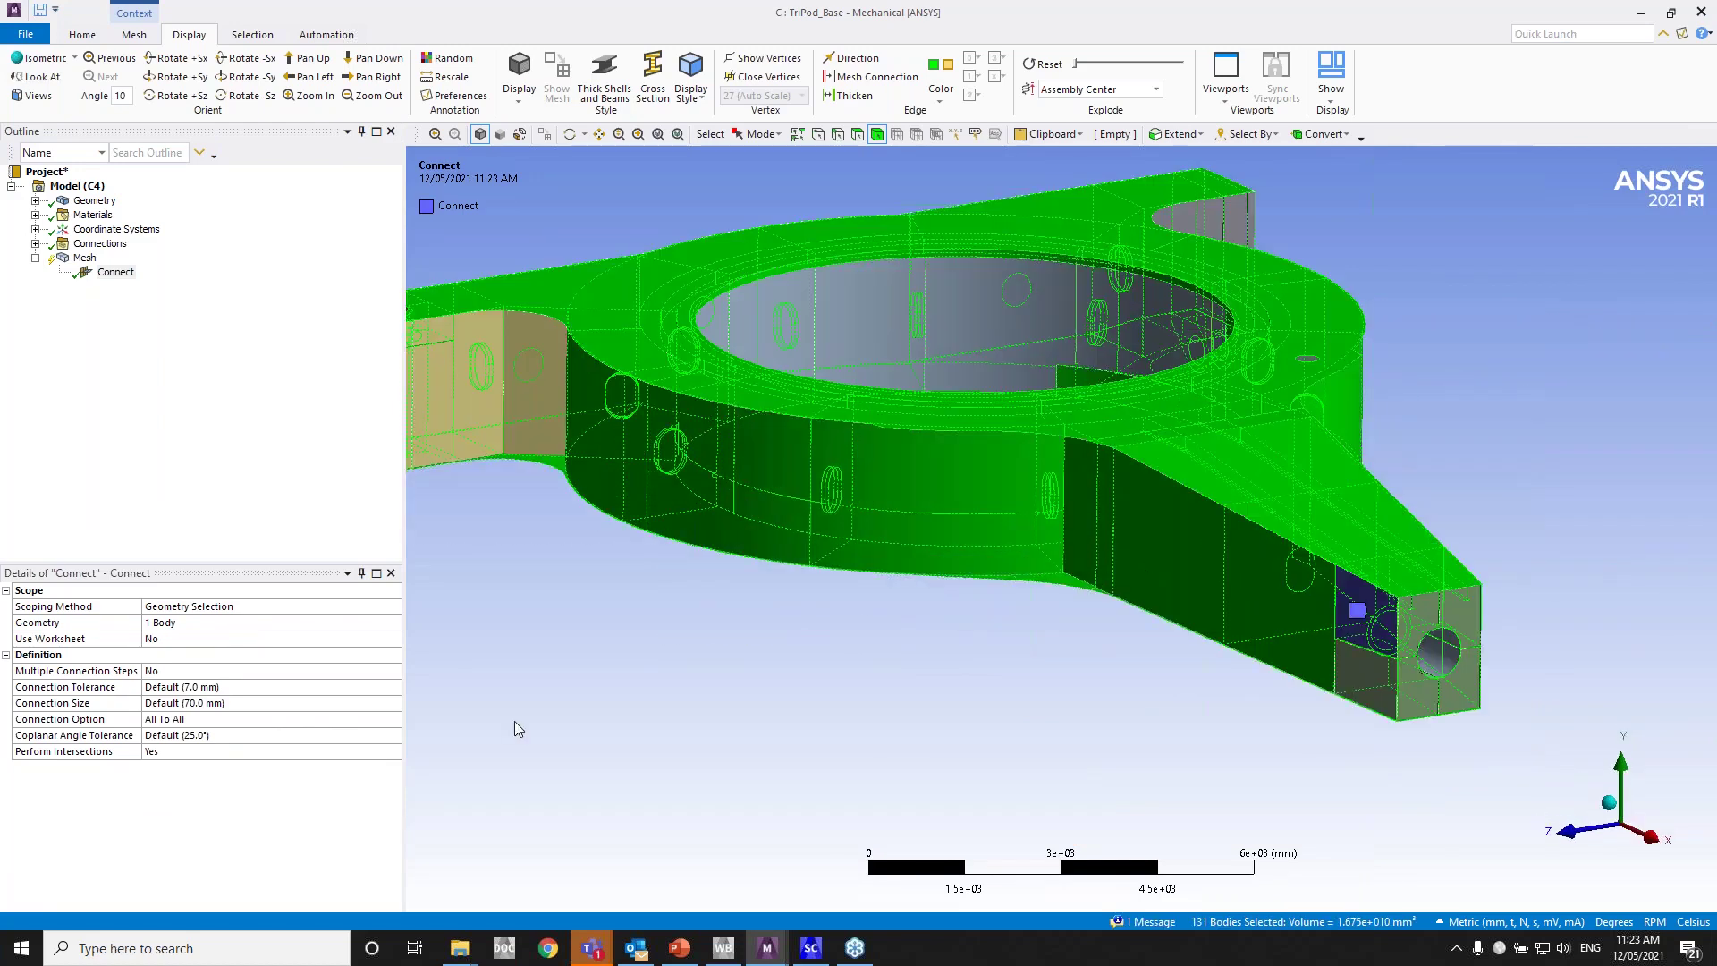
left_click(205, 623)
left_click(205, 623)
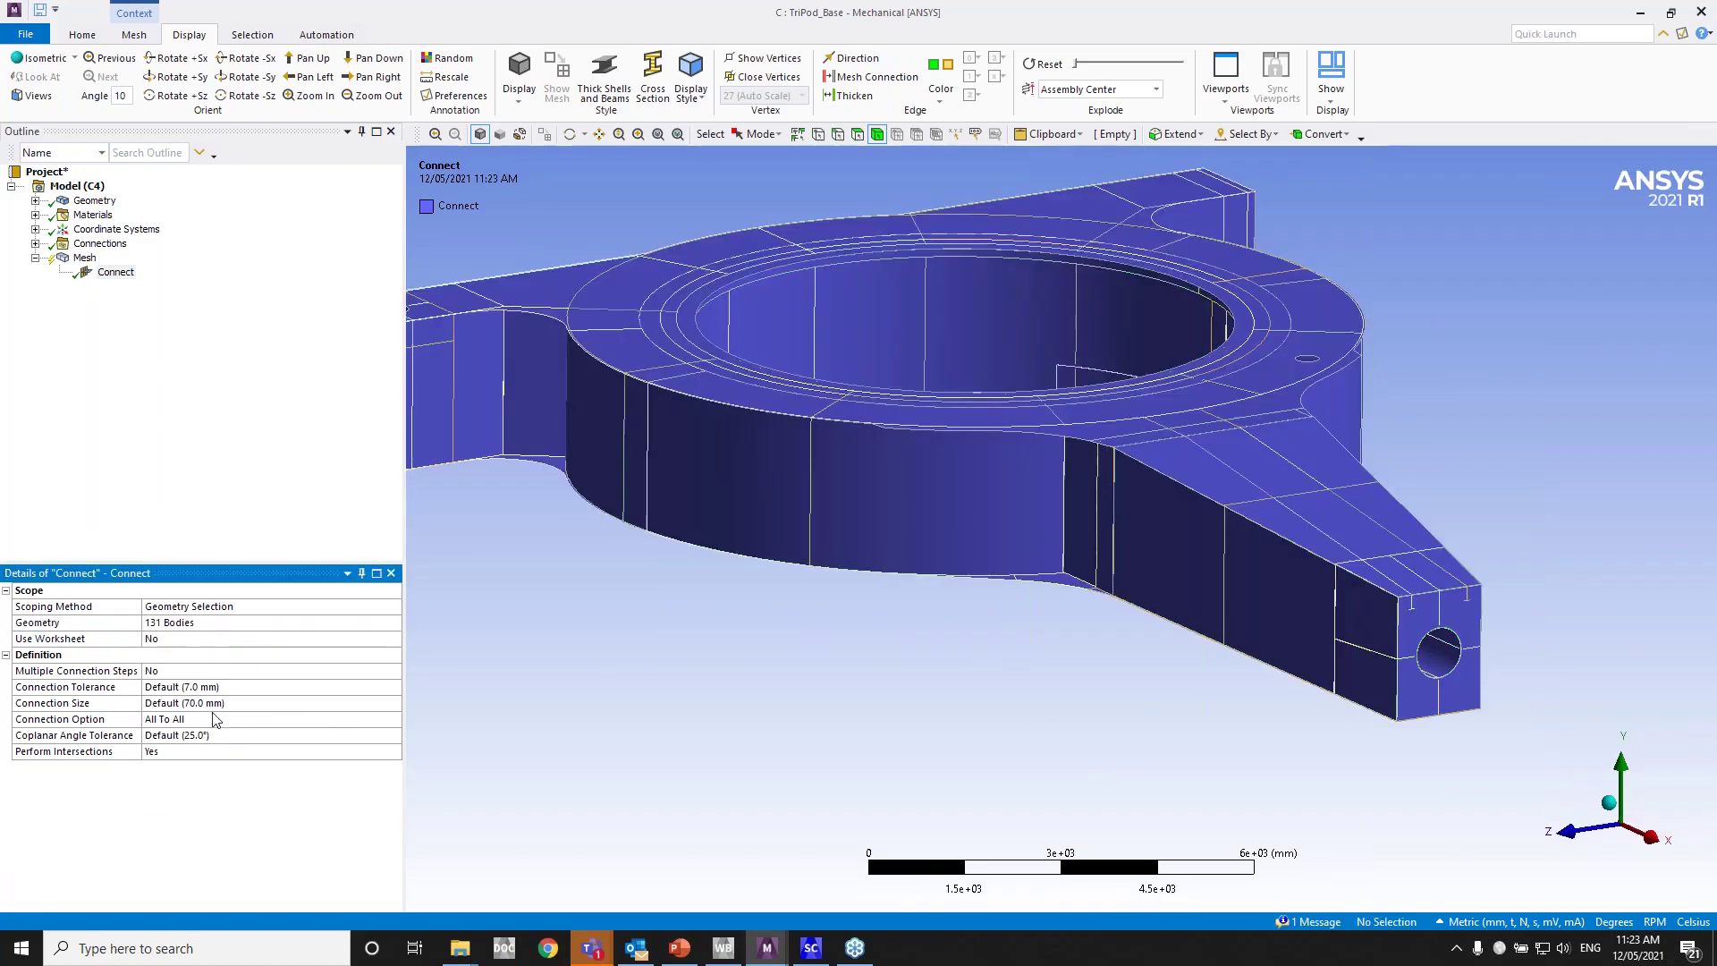
Step: Set the Connect control's connection tolerance to 3 mm and generate the mesh
left_click(225, 689)
middle_click_drag(1259, 512, 1425, 607)
right_click(87, 261)
left_click(600, 452)
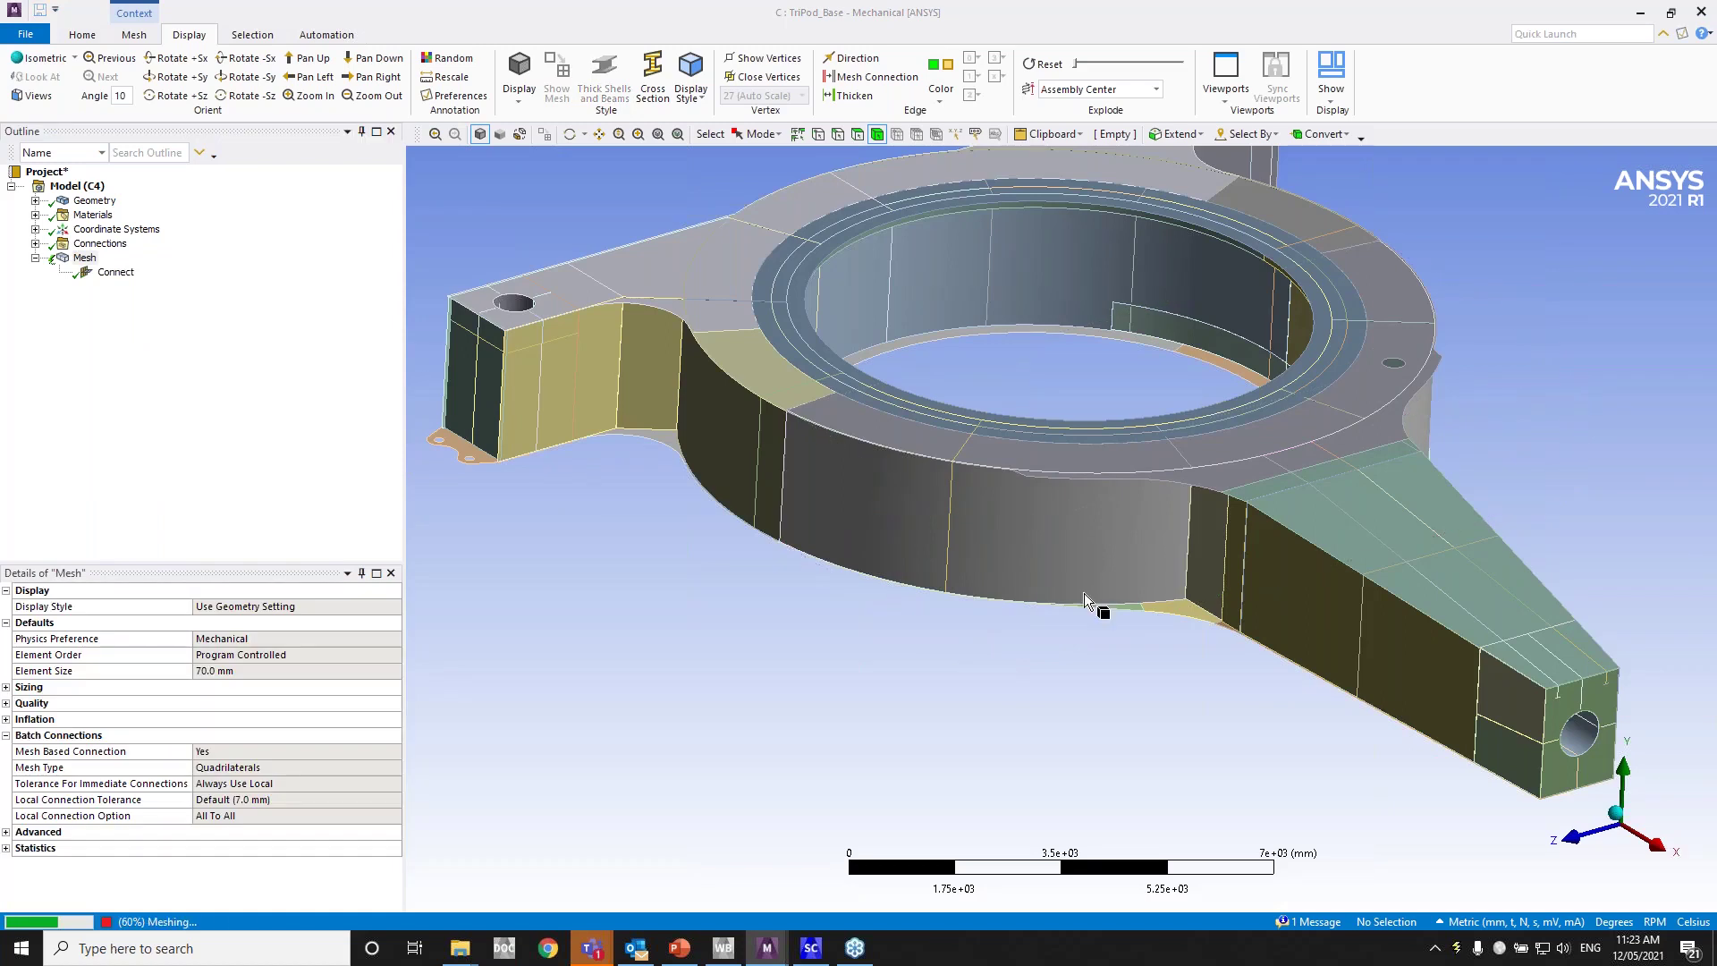
Step: Examine the mesh along the plate overhang at the upper corner and side edge of the arm's end face
scroll(1081, 613, "down", 1)
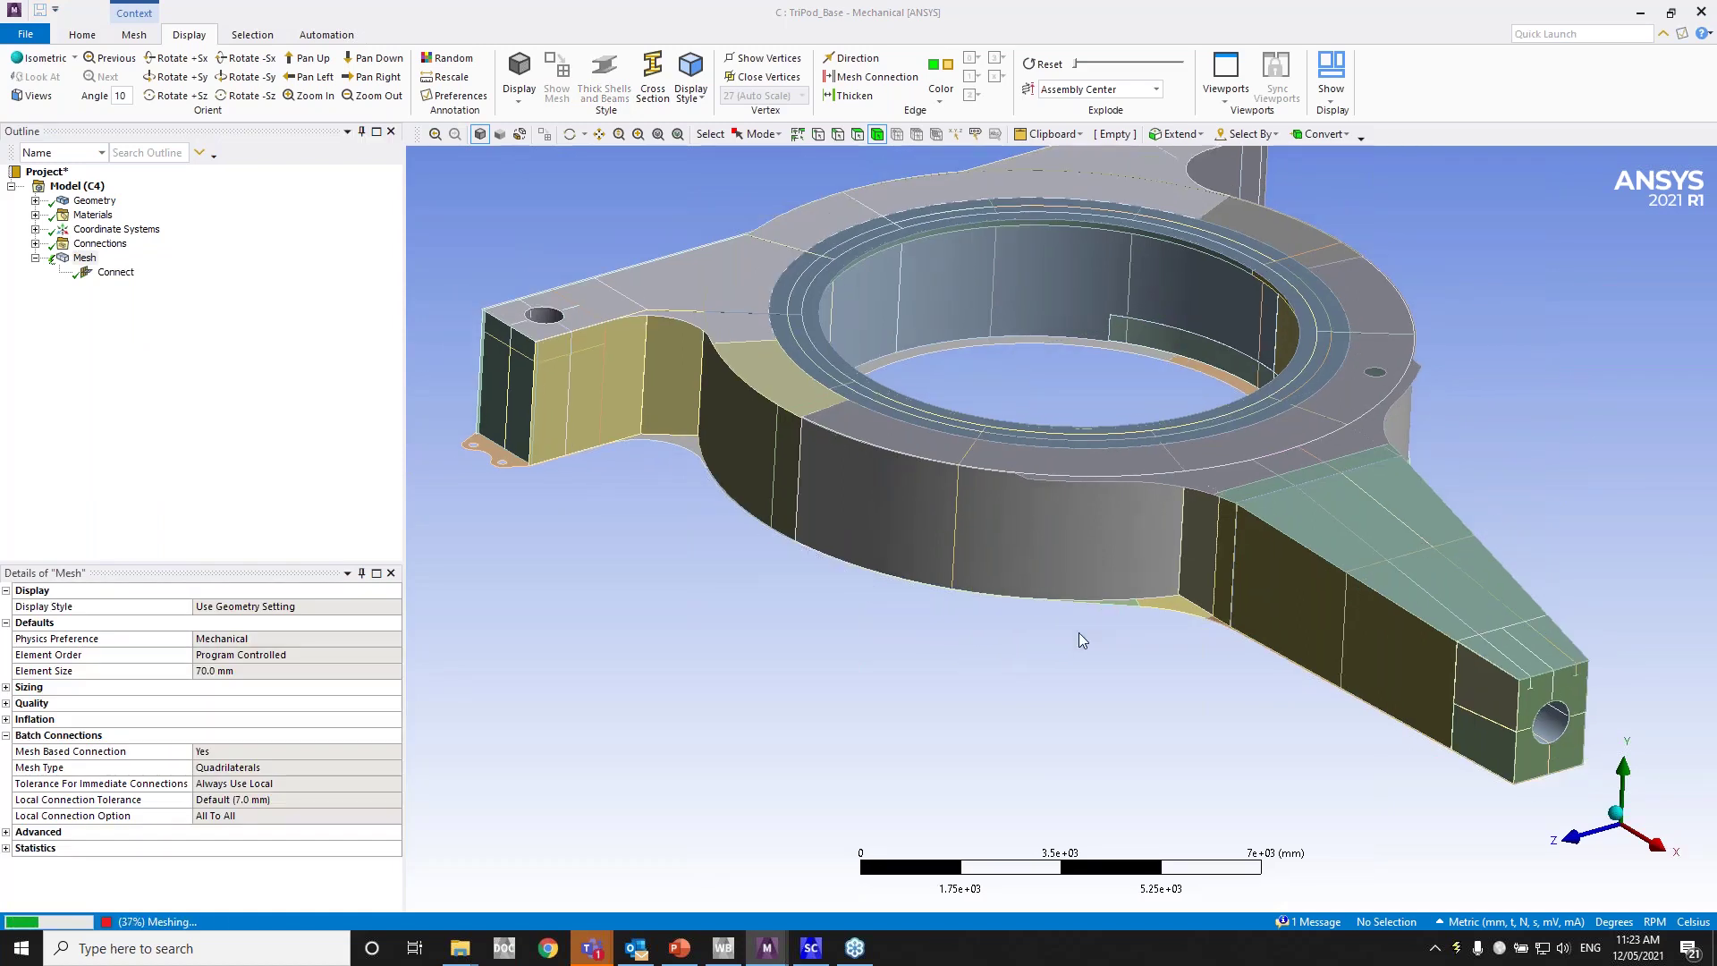
middle_click_drag(1414, 715, 932, 503)
right_click_drag(933, 498, 852, 678)
mouse_move(1028, 562)
middle_mouse_down()
mouse_move(979, 576)
mouse_move(999, 458)
middle_mouse_up()
right_click_drag(886, 423, 802, 528)
scroll(1176, 331, "up", 5)
middle_click_drag(1122, 581, 979, 587, "ctrl")
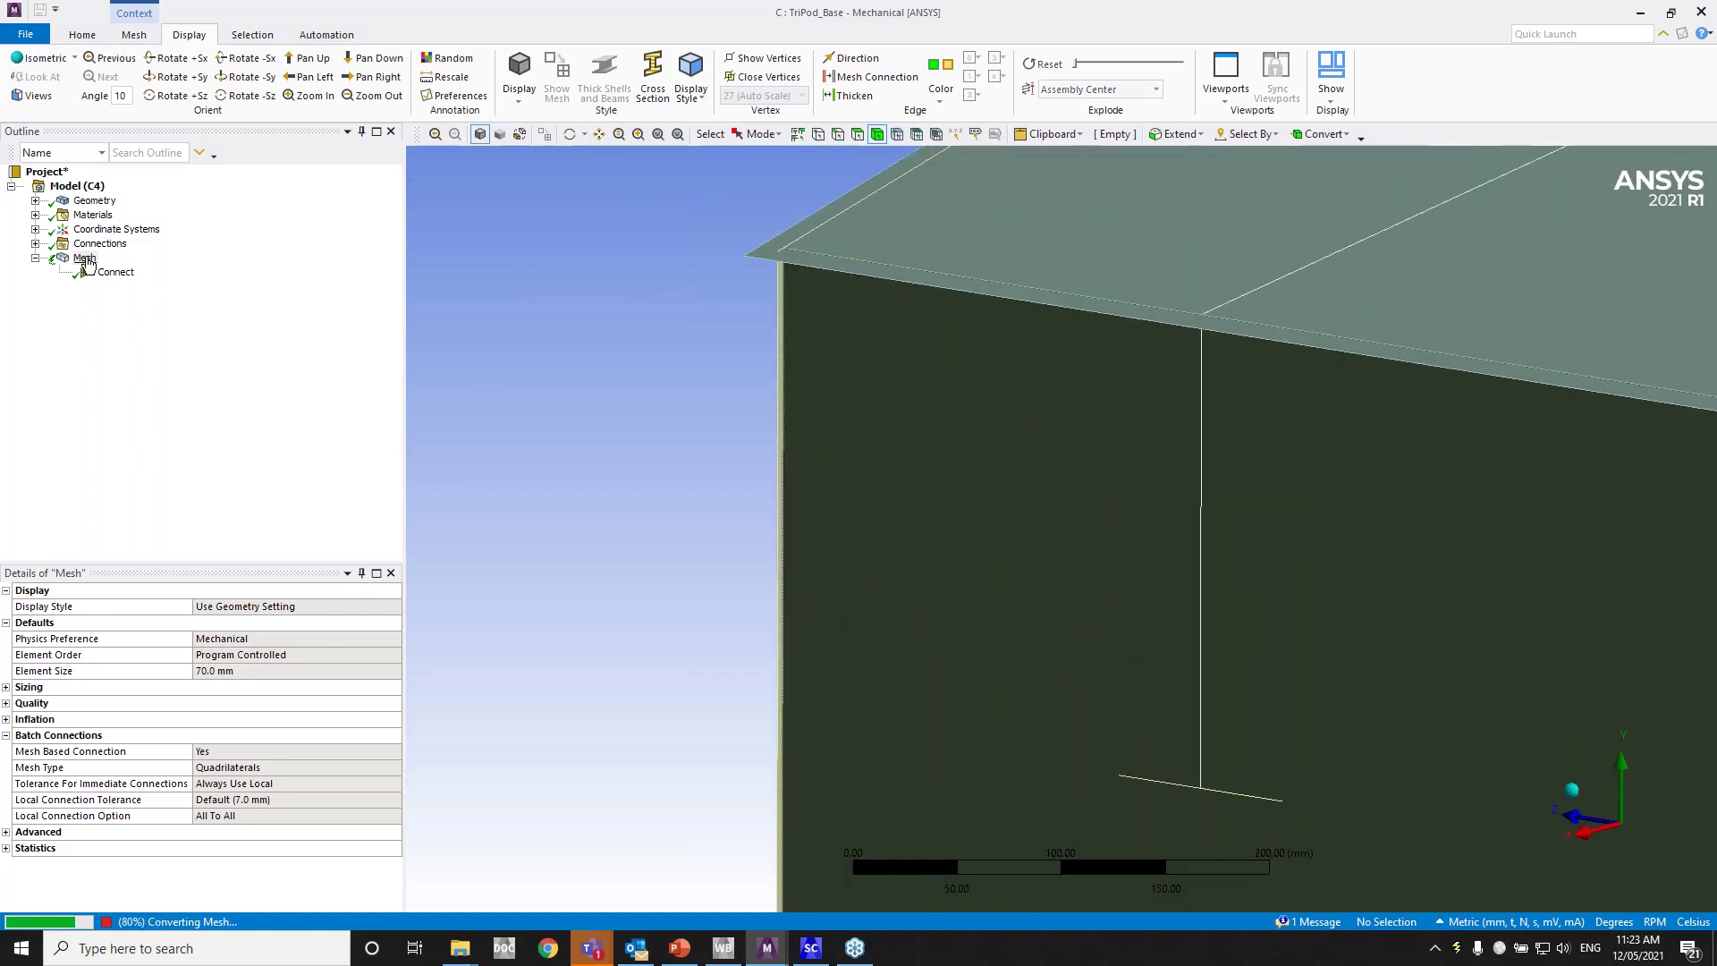
scroll(903, 386, "up", 5)
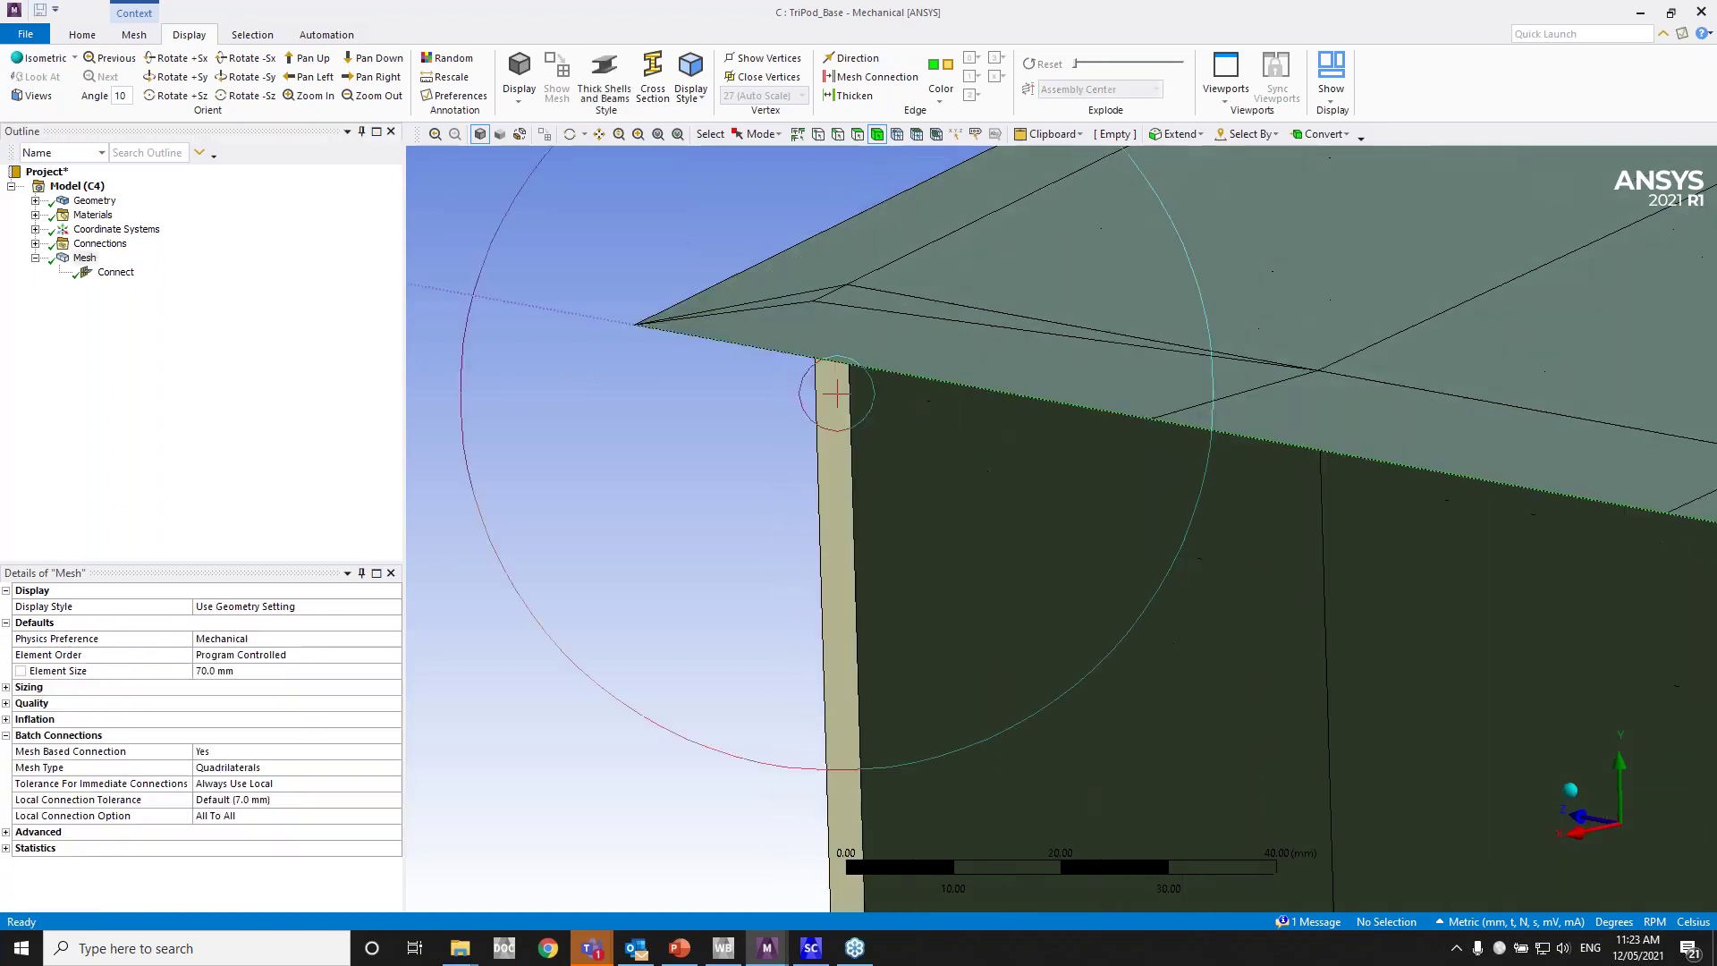
middle_click_drag(939, 506, 964, 542)
scroll(974, 386, "down", 3)
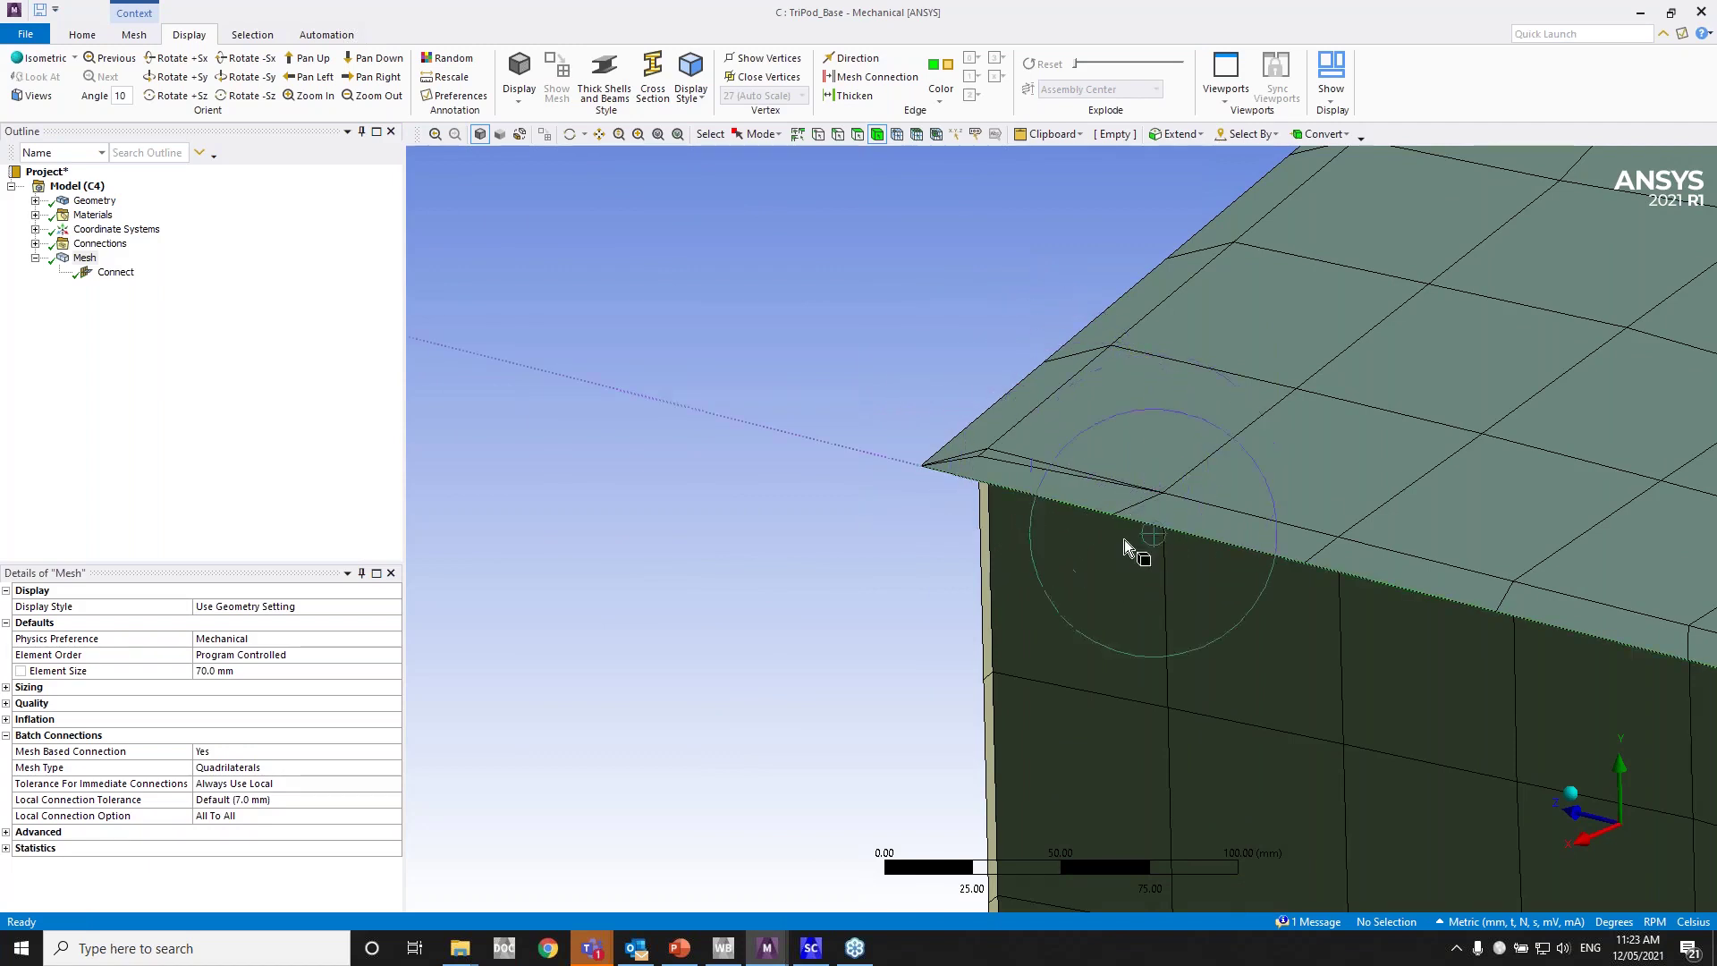
middle_click_drag(1124, 566, 838, 398)
scroll(885, 483, "up", 5)
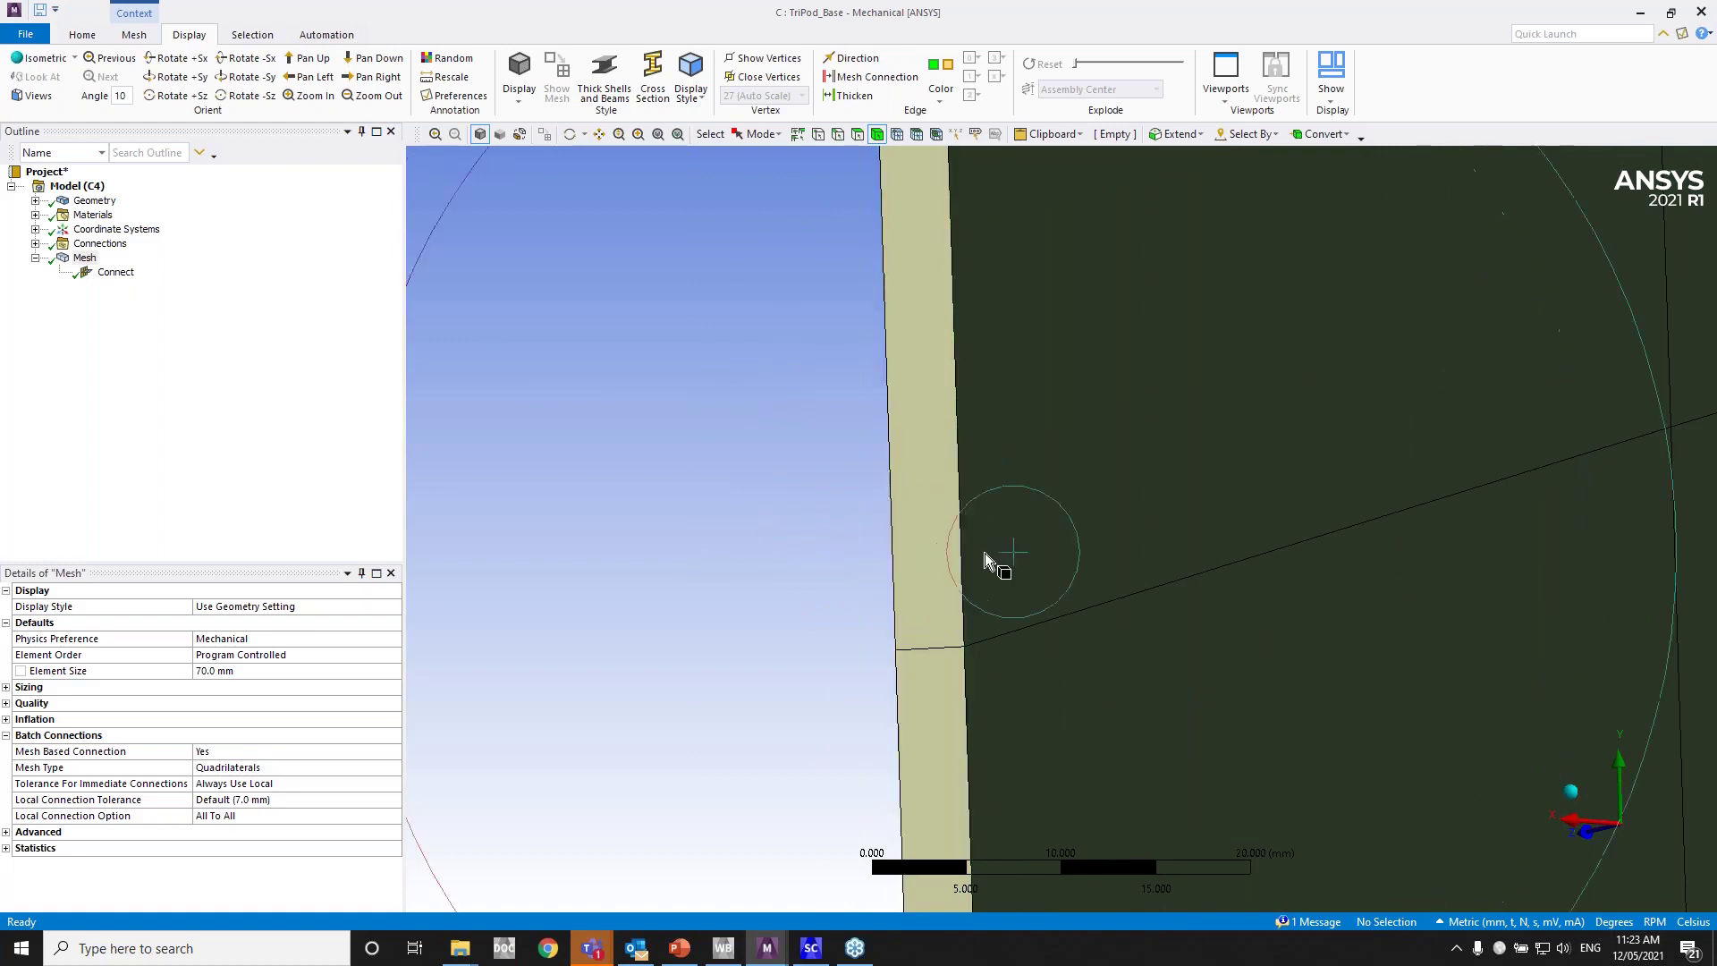
middle_click_drag(992, 571, 995, 583)
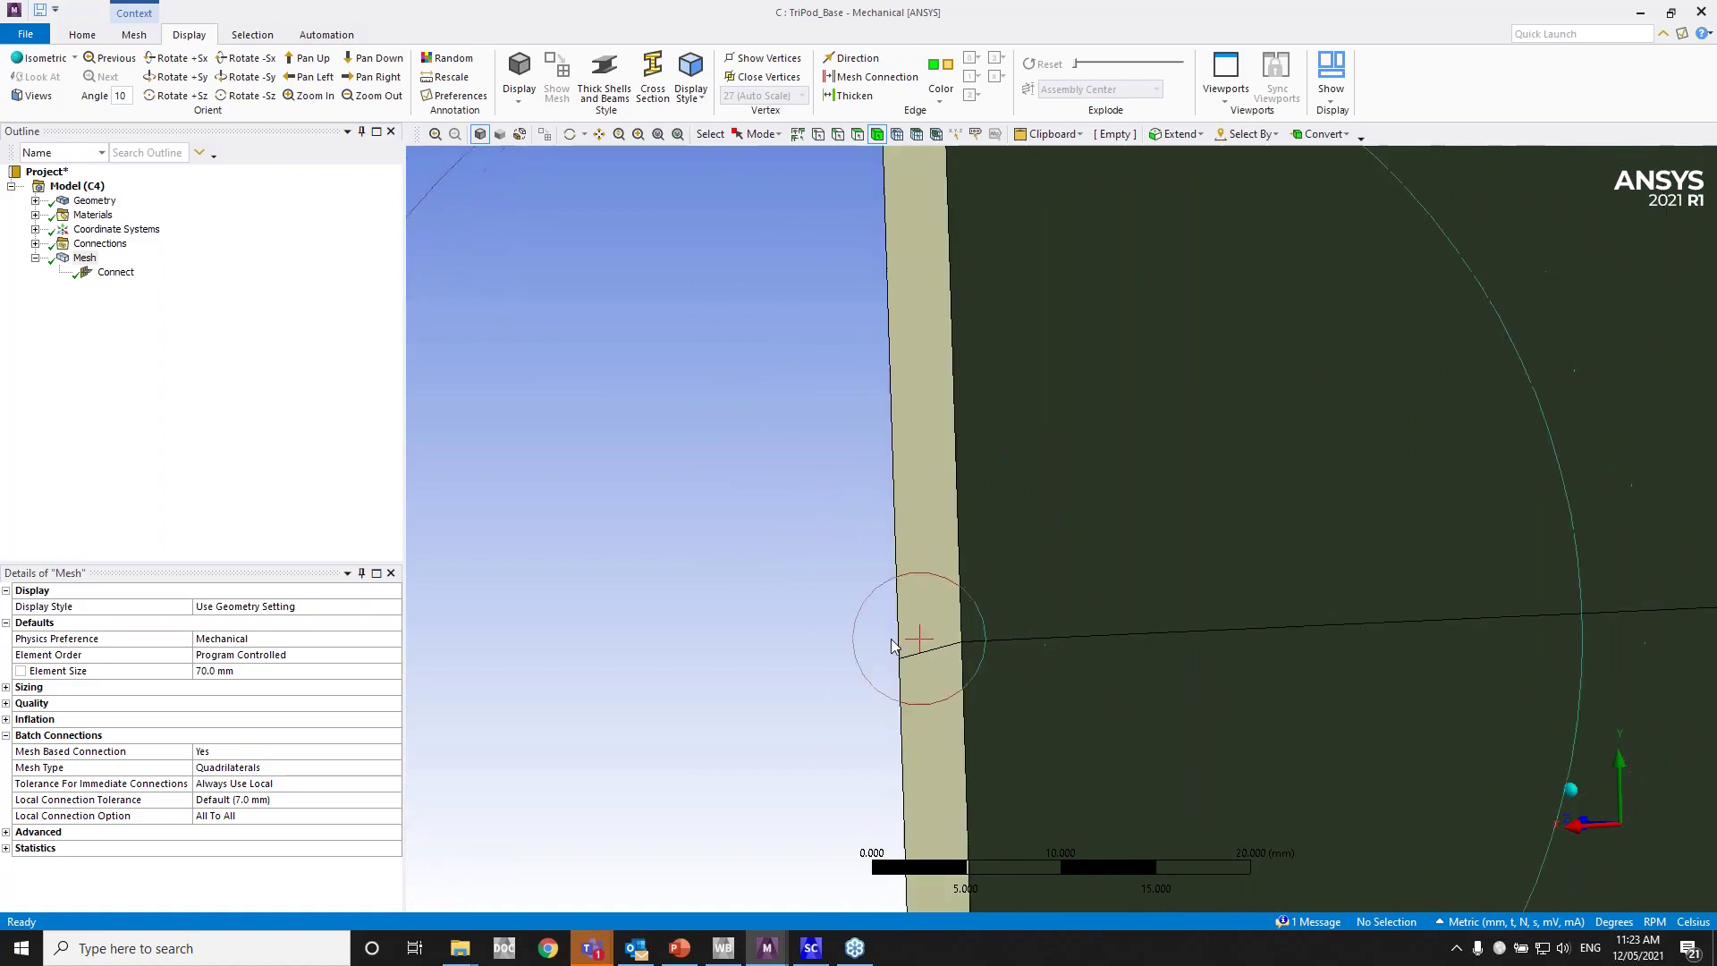
middle_click_drag(899, 641, 948, 611)
scroll(950, 600, "down", 5)
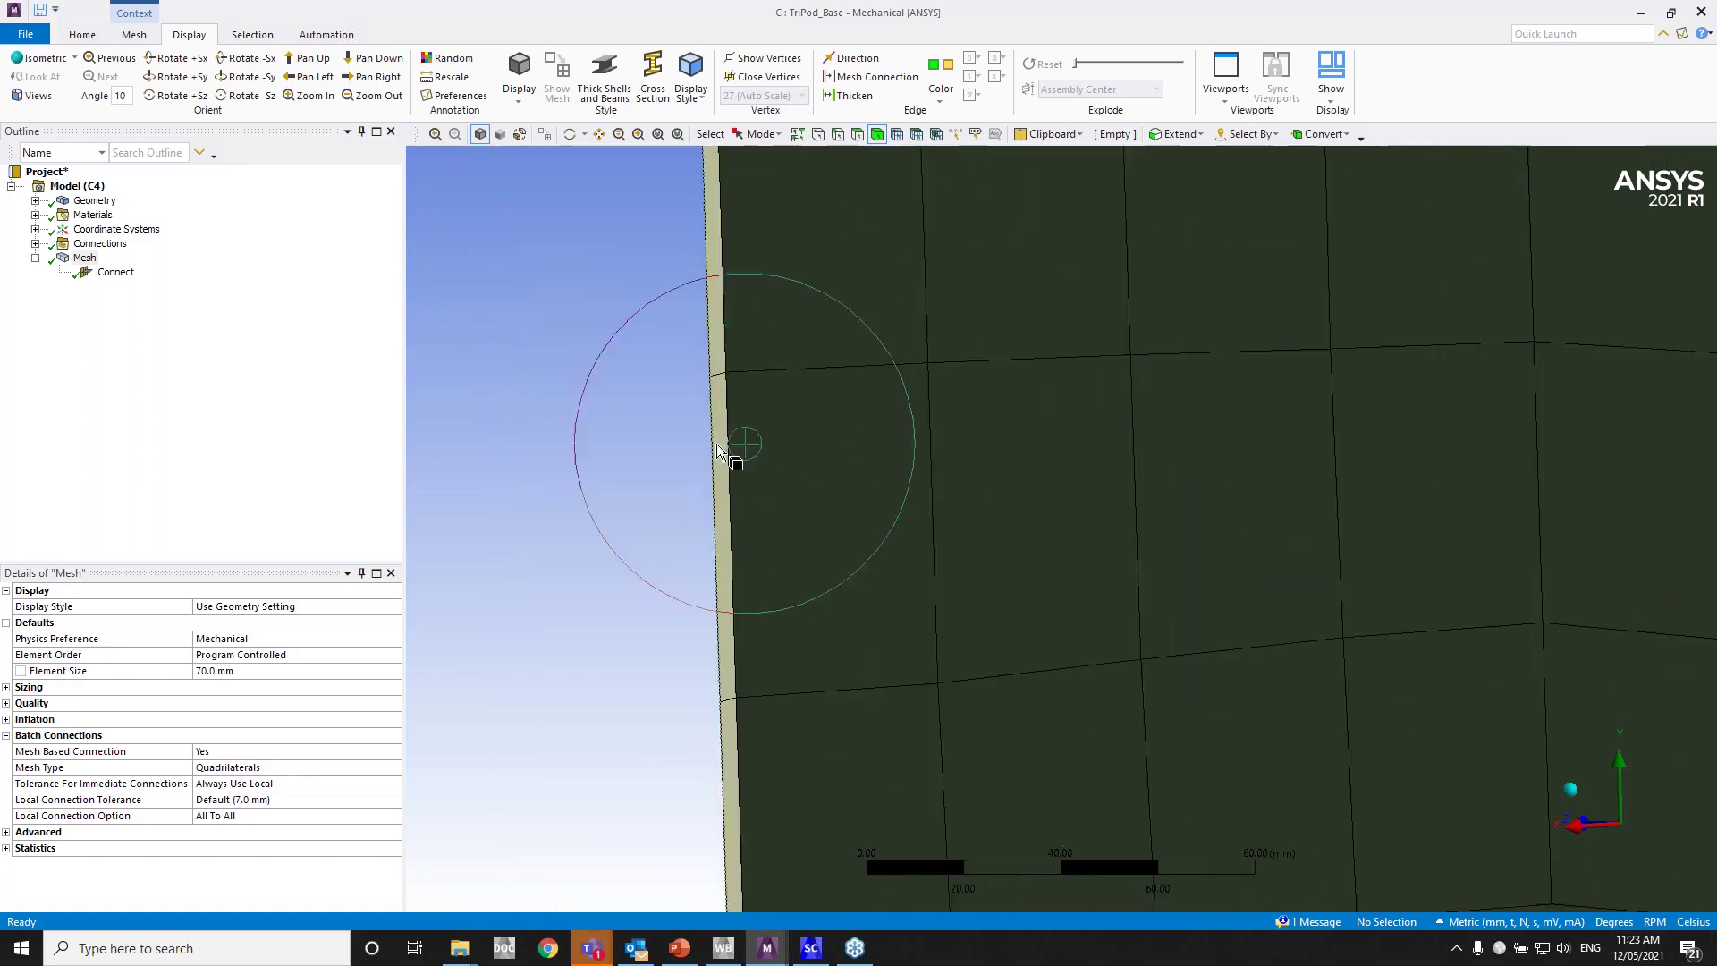
Step: Examine the mesh at the overhang around the rim of the hole in the arm's end face
scroll(728, 442, "down", 8)
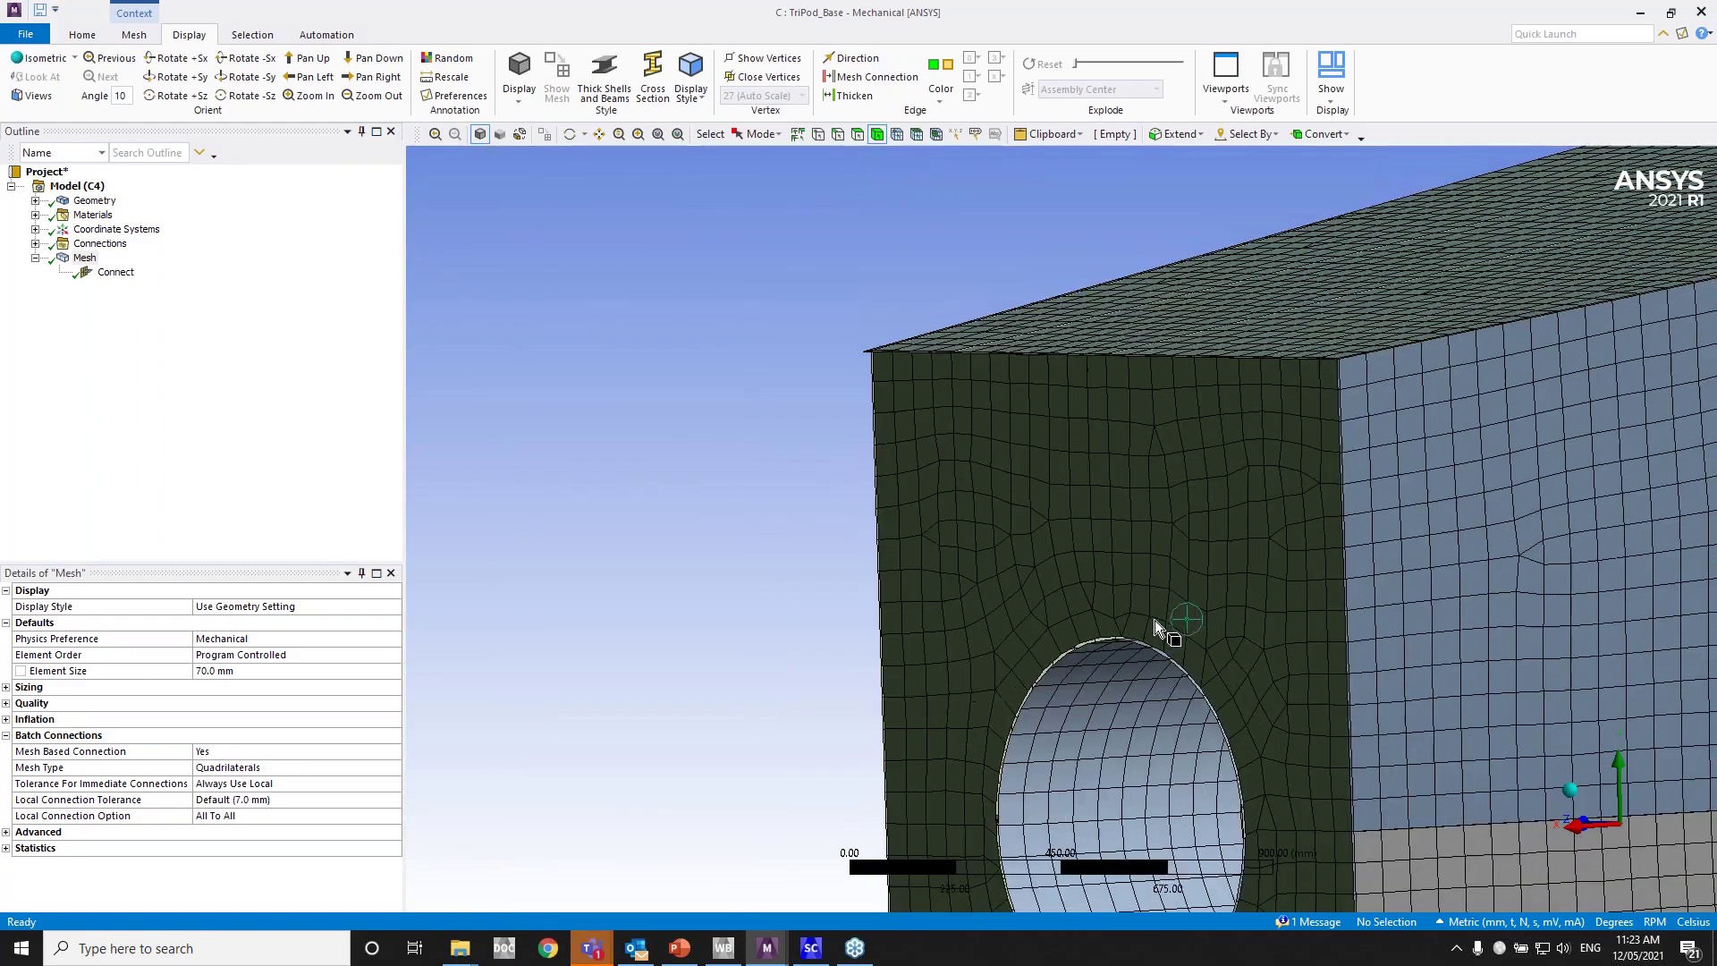
scroll(1065, 690, "up", 8)
middle_click_drag(1020, 721, 951, 405)
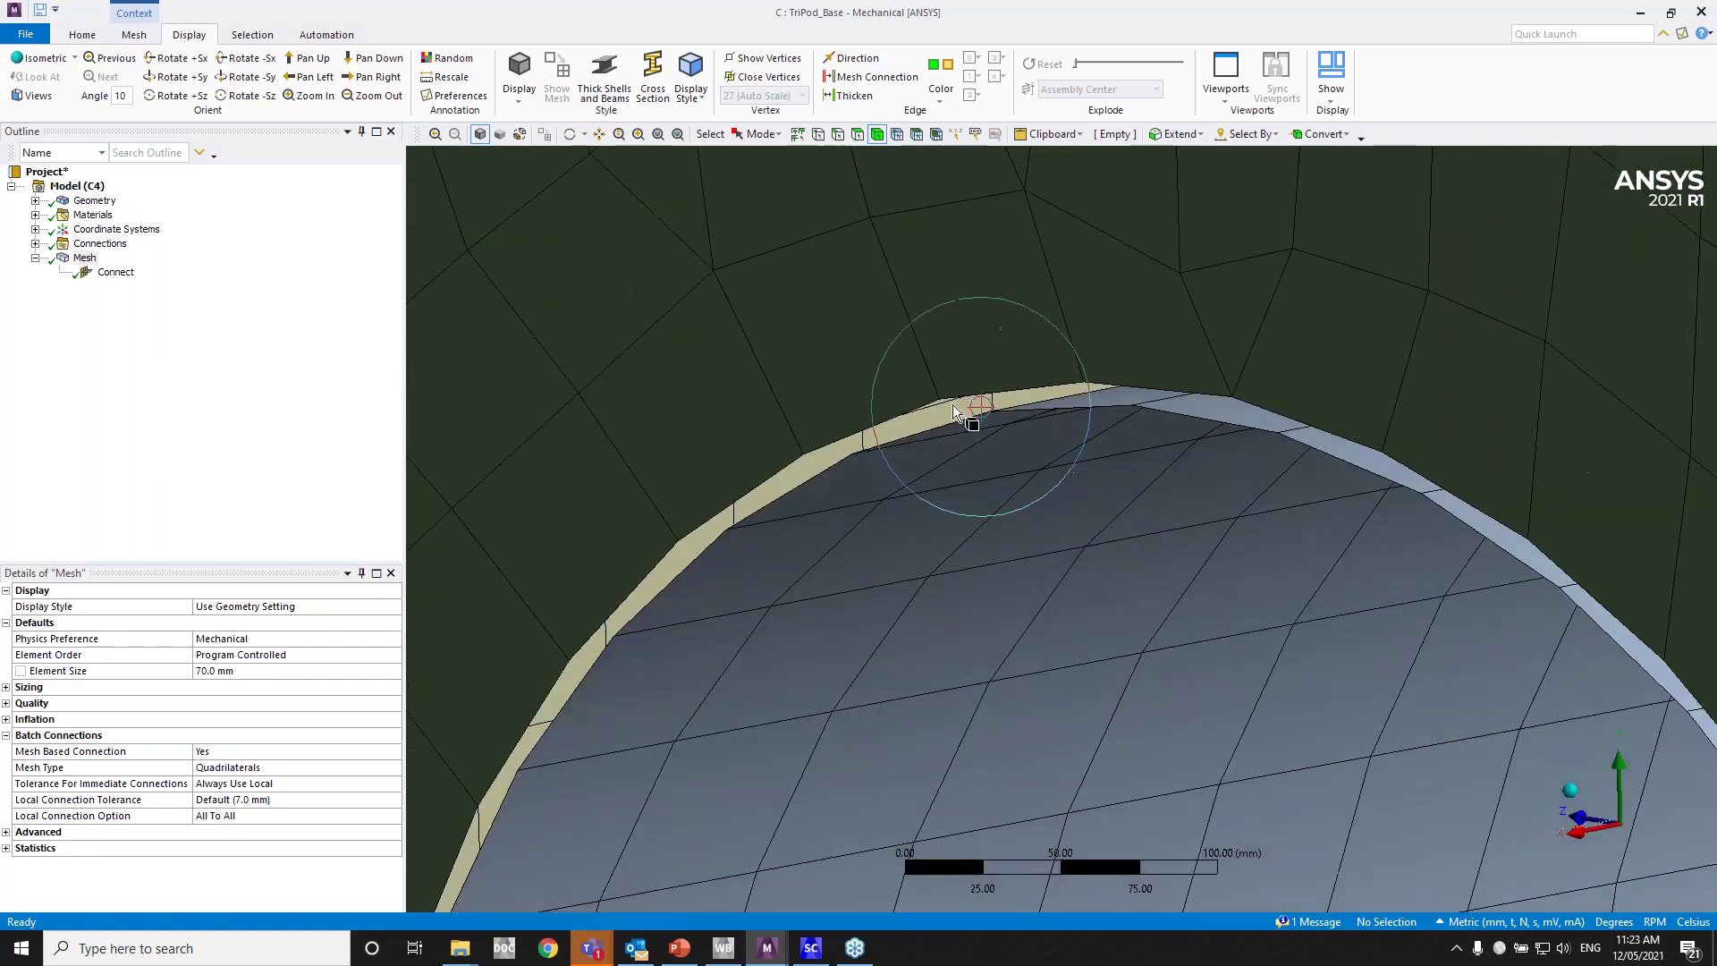
scroll(947, 404, "down", 5)
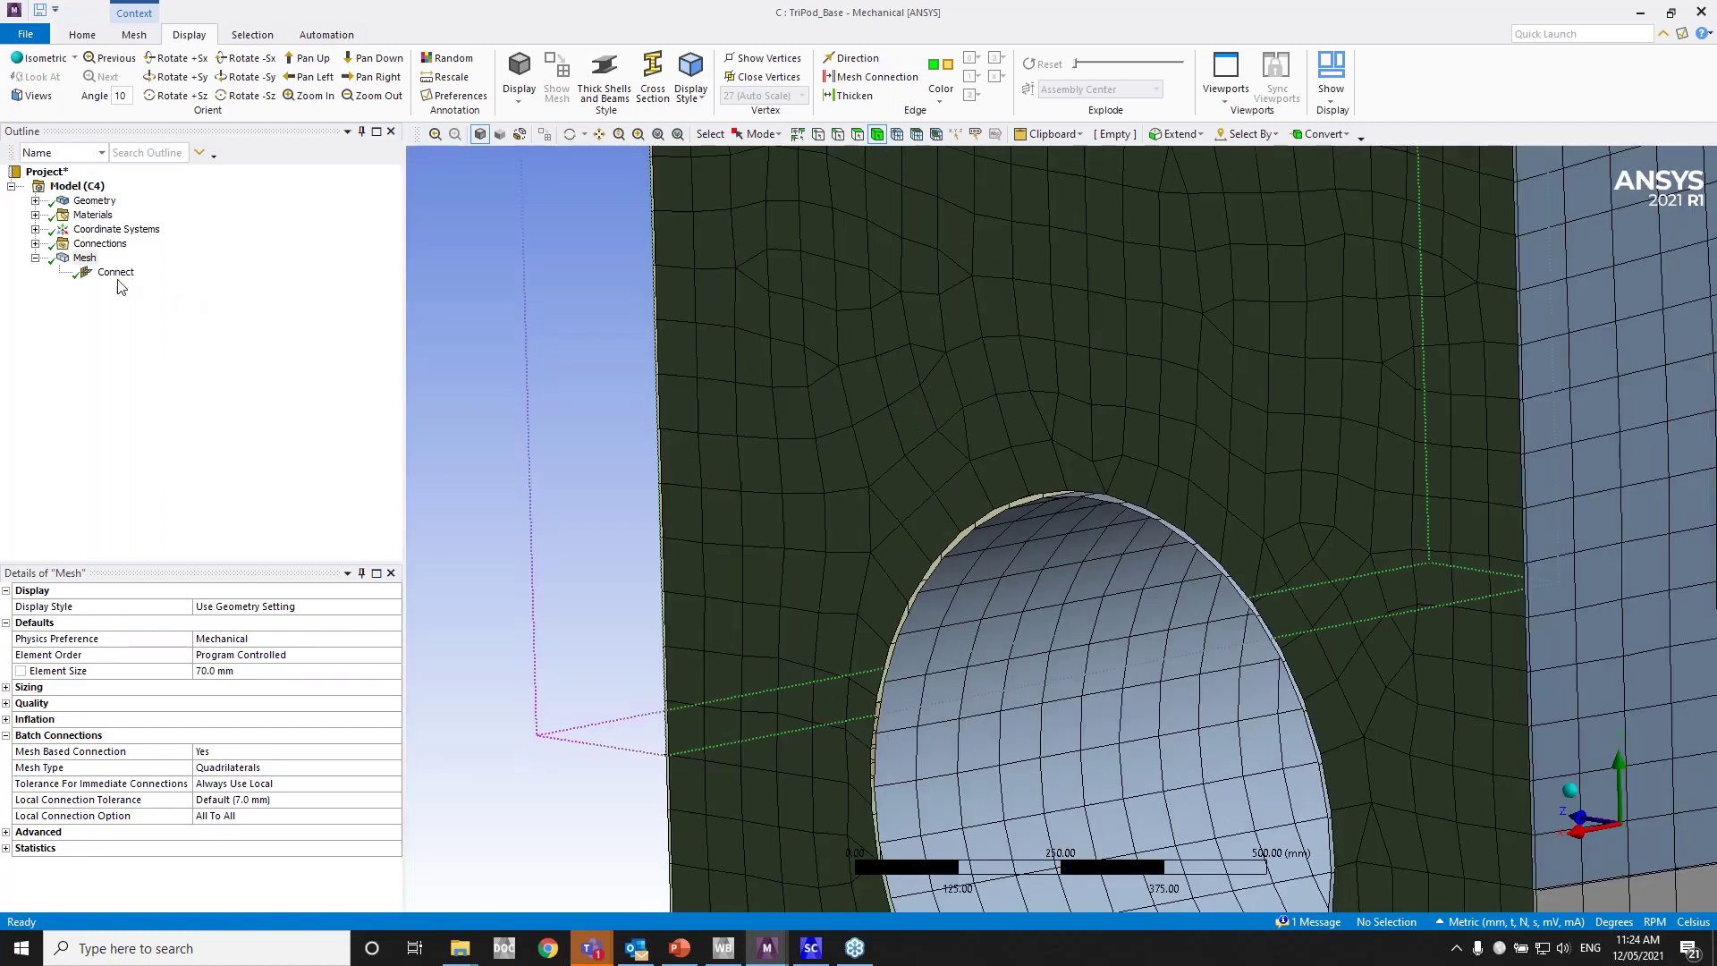
Step: Set the Connect control's connection tolerance to 8 mm
left_click(115, 272)
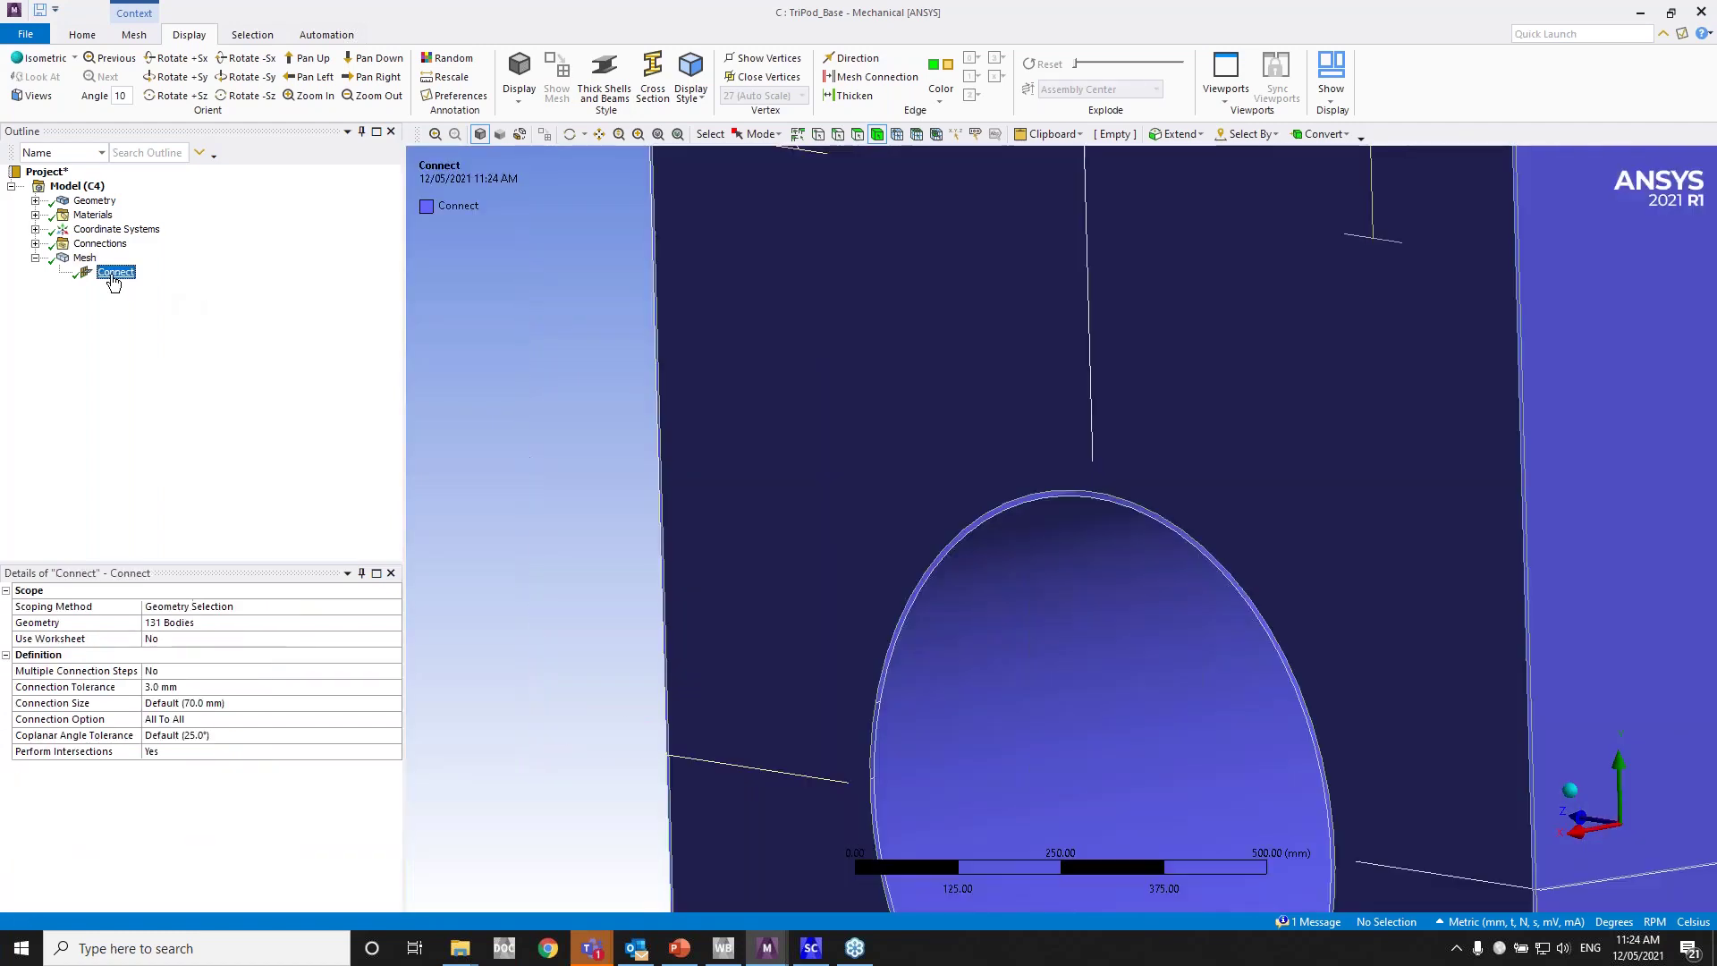
left_click(166, 686)
type("8")
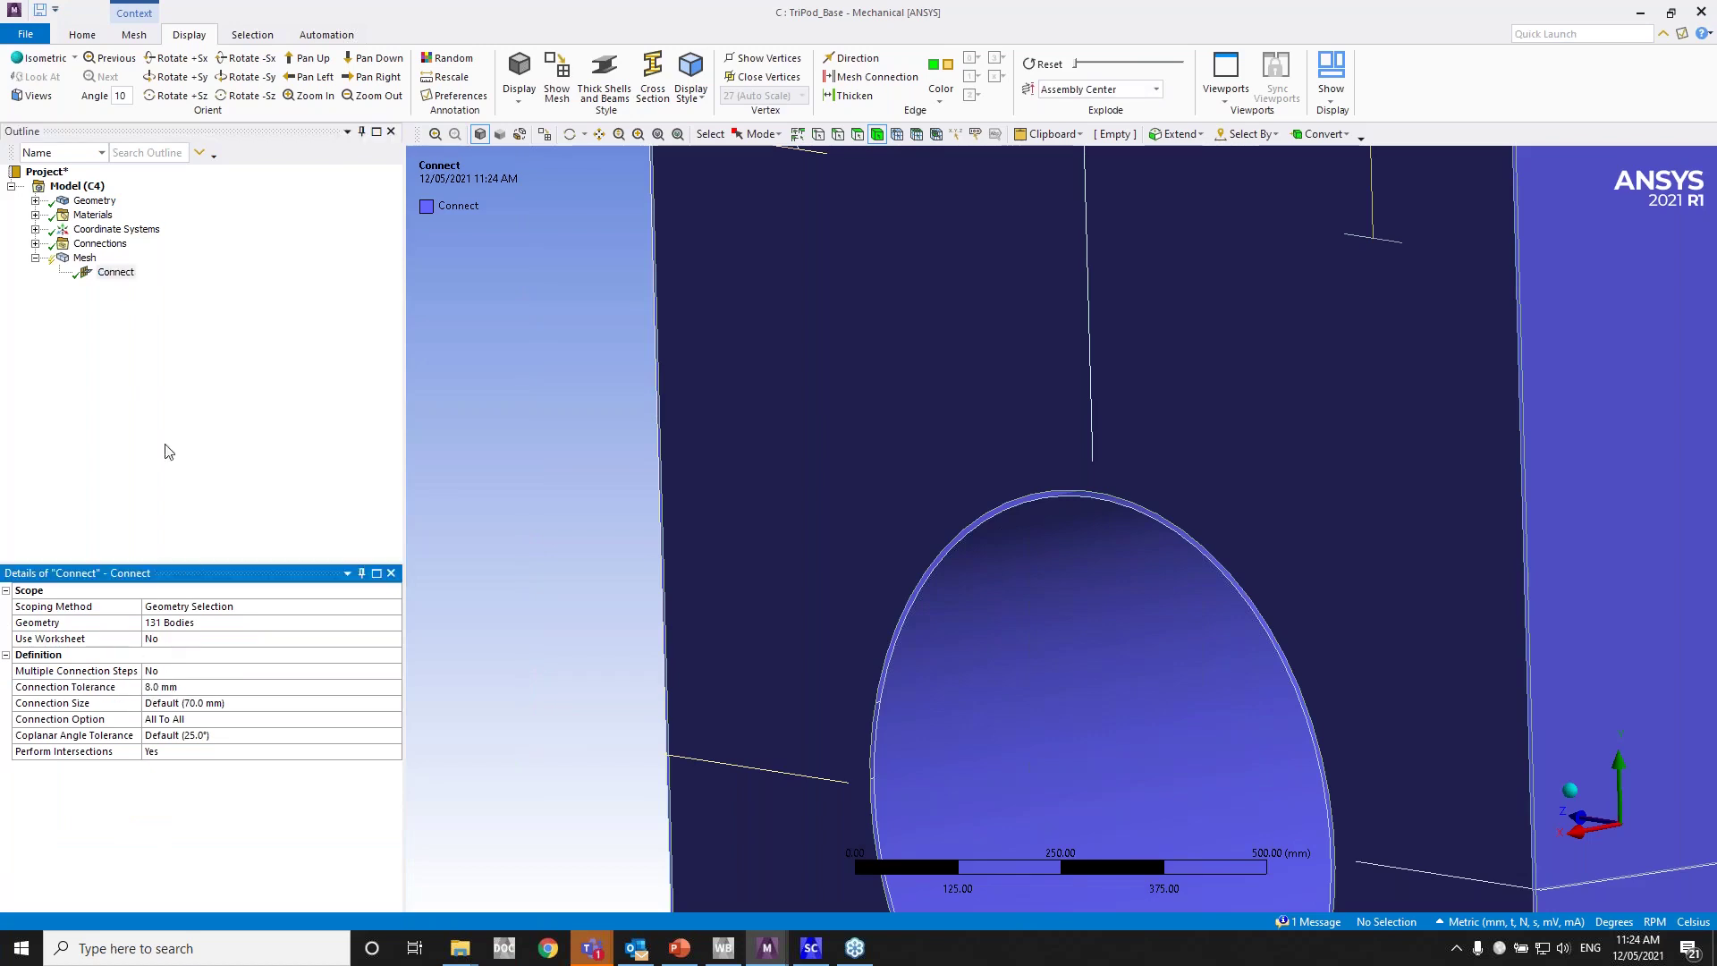
Step: Clear the generated mesh data and generate the mesh again
left_click(93, 297)
left_click(85, 258)
right_click(84, 258)
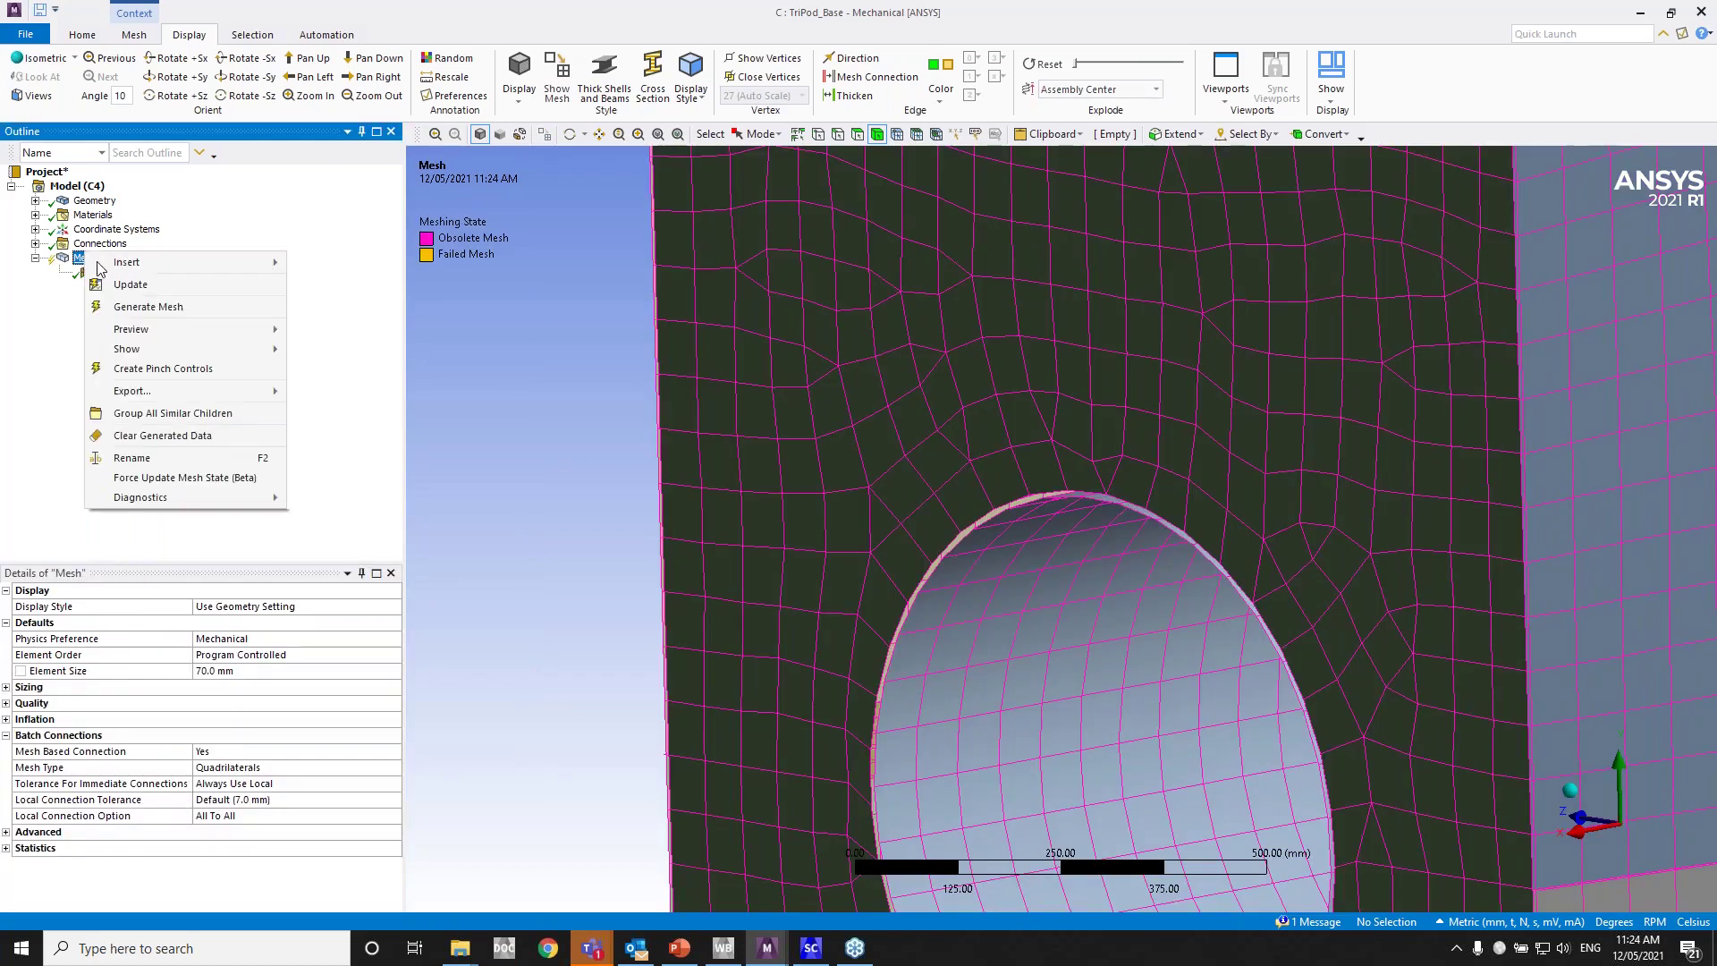
left_click(134, 433)
left_click(930, 537)
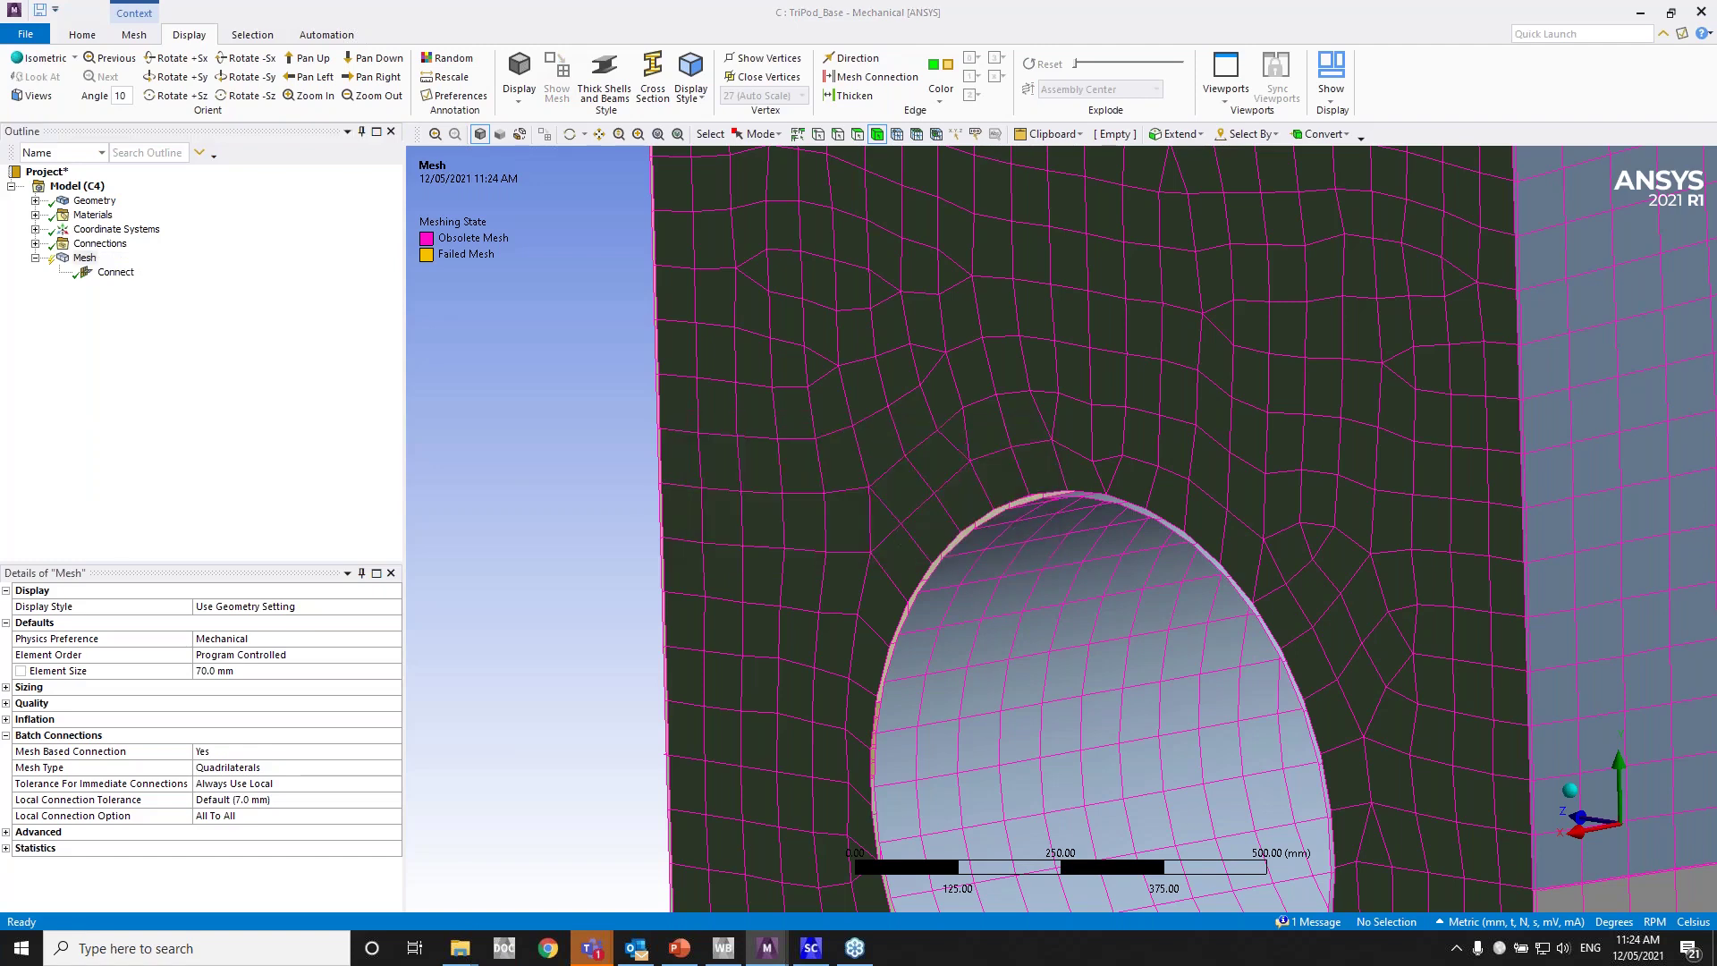
right_click(86, 266)
left_click(145, 322)
Step: Examine the regenerated mesh at the side edge overhang and the hole rim of the arm's end face
scroll(706, 476, "down", 3)
middle_click_drag(893, 409, 837, 540, "ctrl")
right_click_drag(758, 368, 694, 445)
scroll(693, 458, "up", 5)
scroll(956, 460, "up", 3)
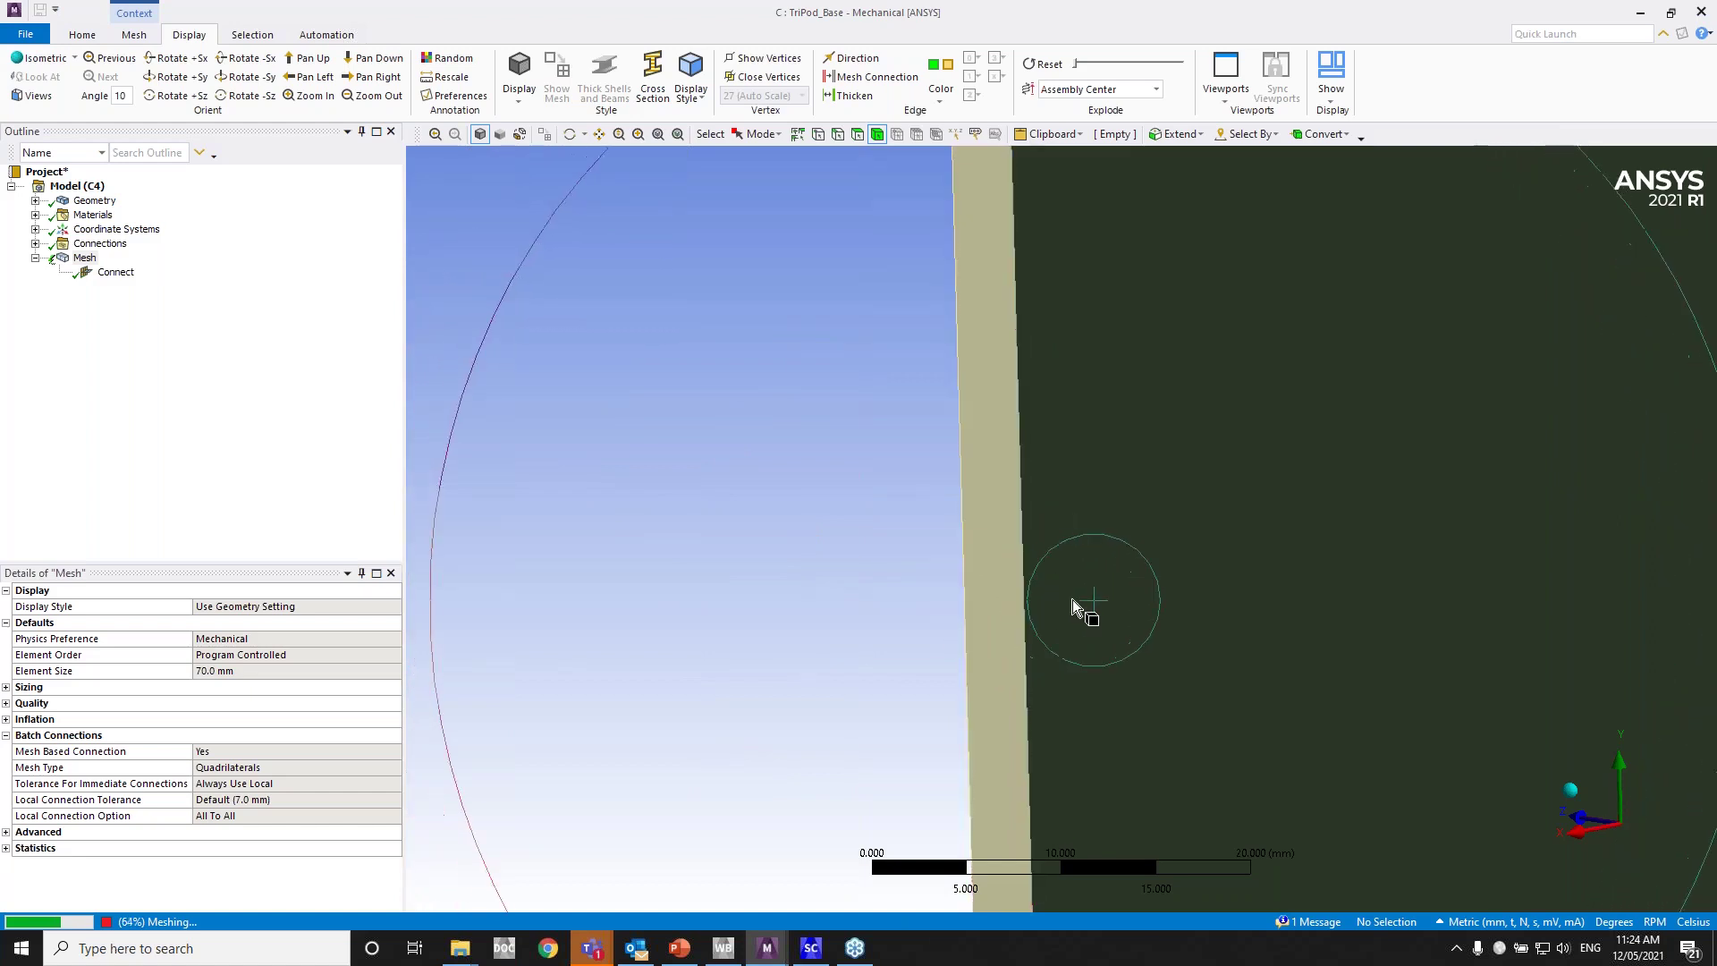
middle_click_drag(1072, 599, 749, 597, "ctrl")
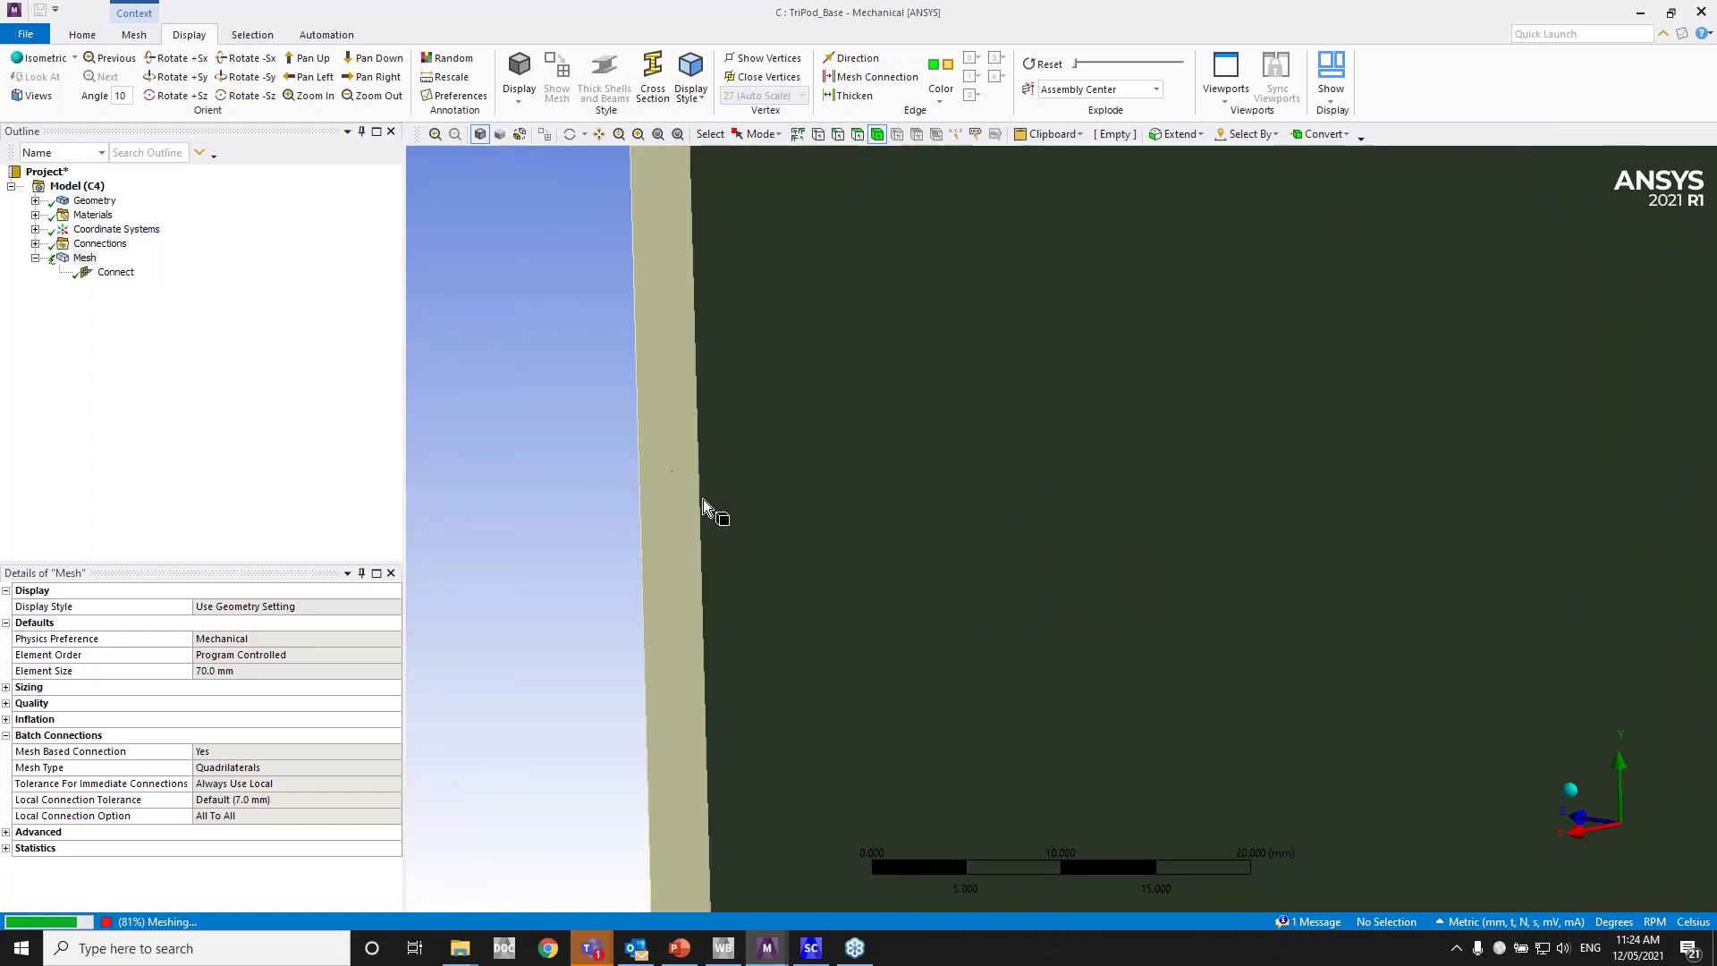
scroll(704, 499, "down", 1)
scroll(705, 499, "down", 6)
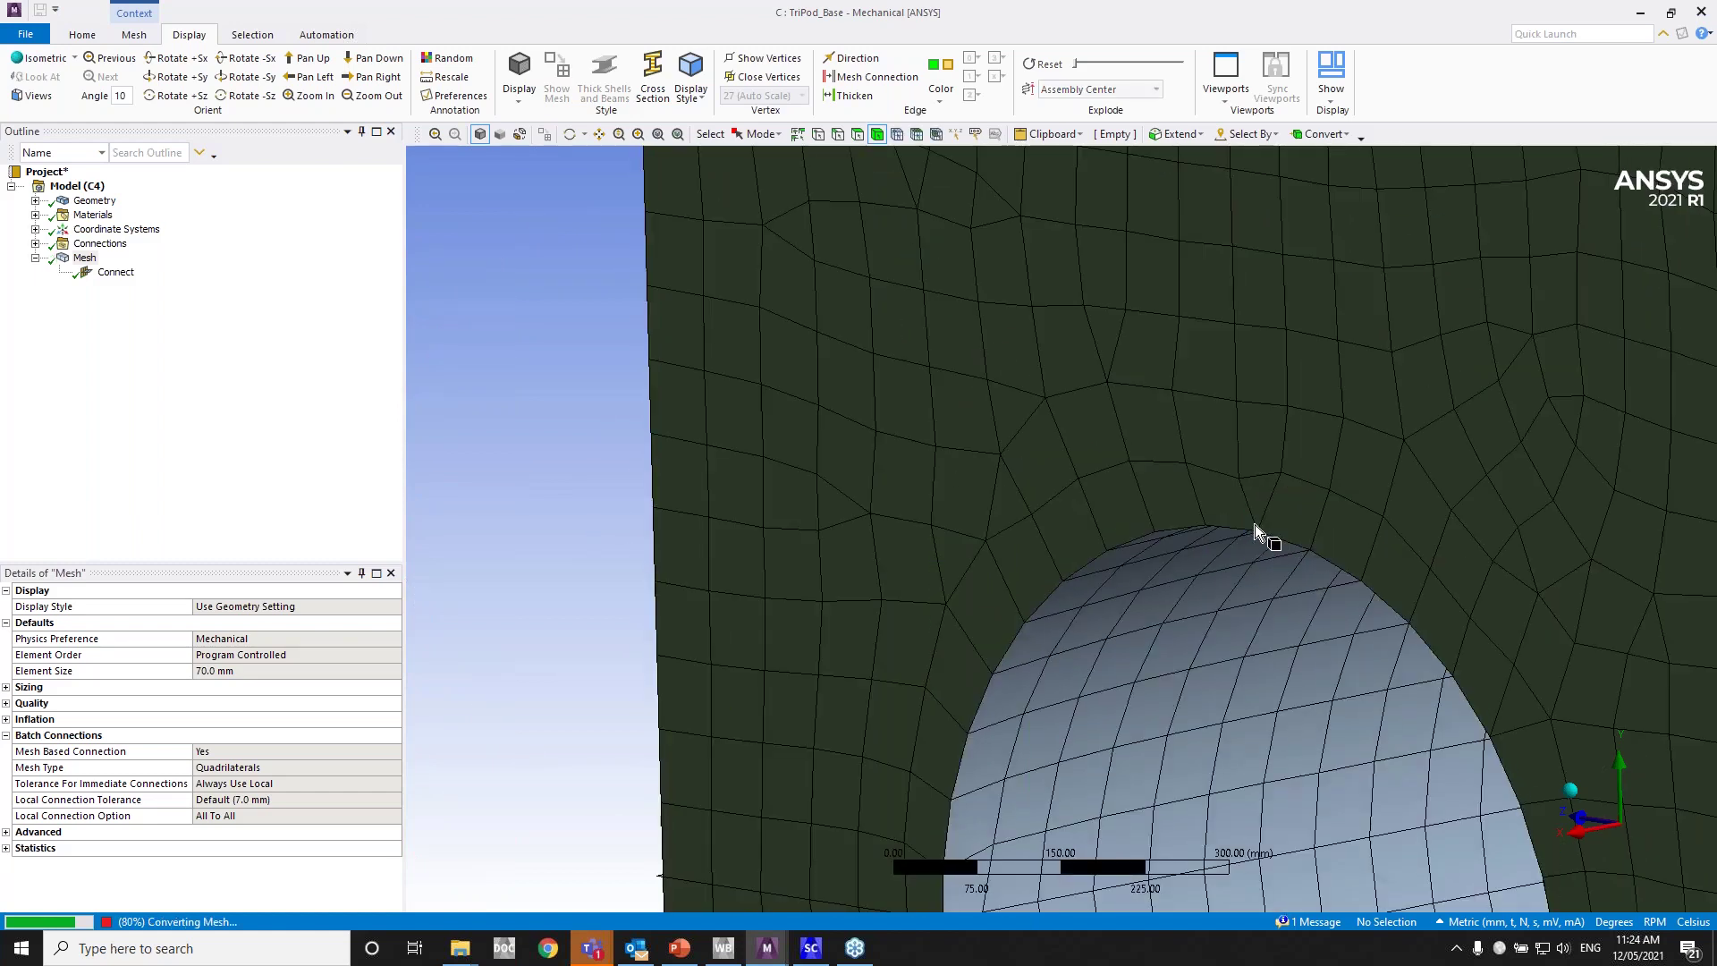
Step: Color the mesh edges by connection and examine the edge connectivity along the side edge and hole of the arm's end face
left_click(946, 95)
left_click(955, 139)
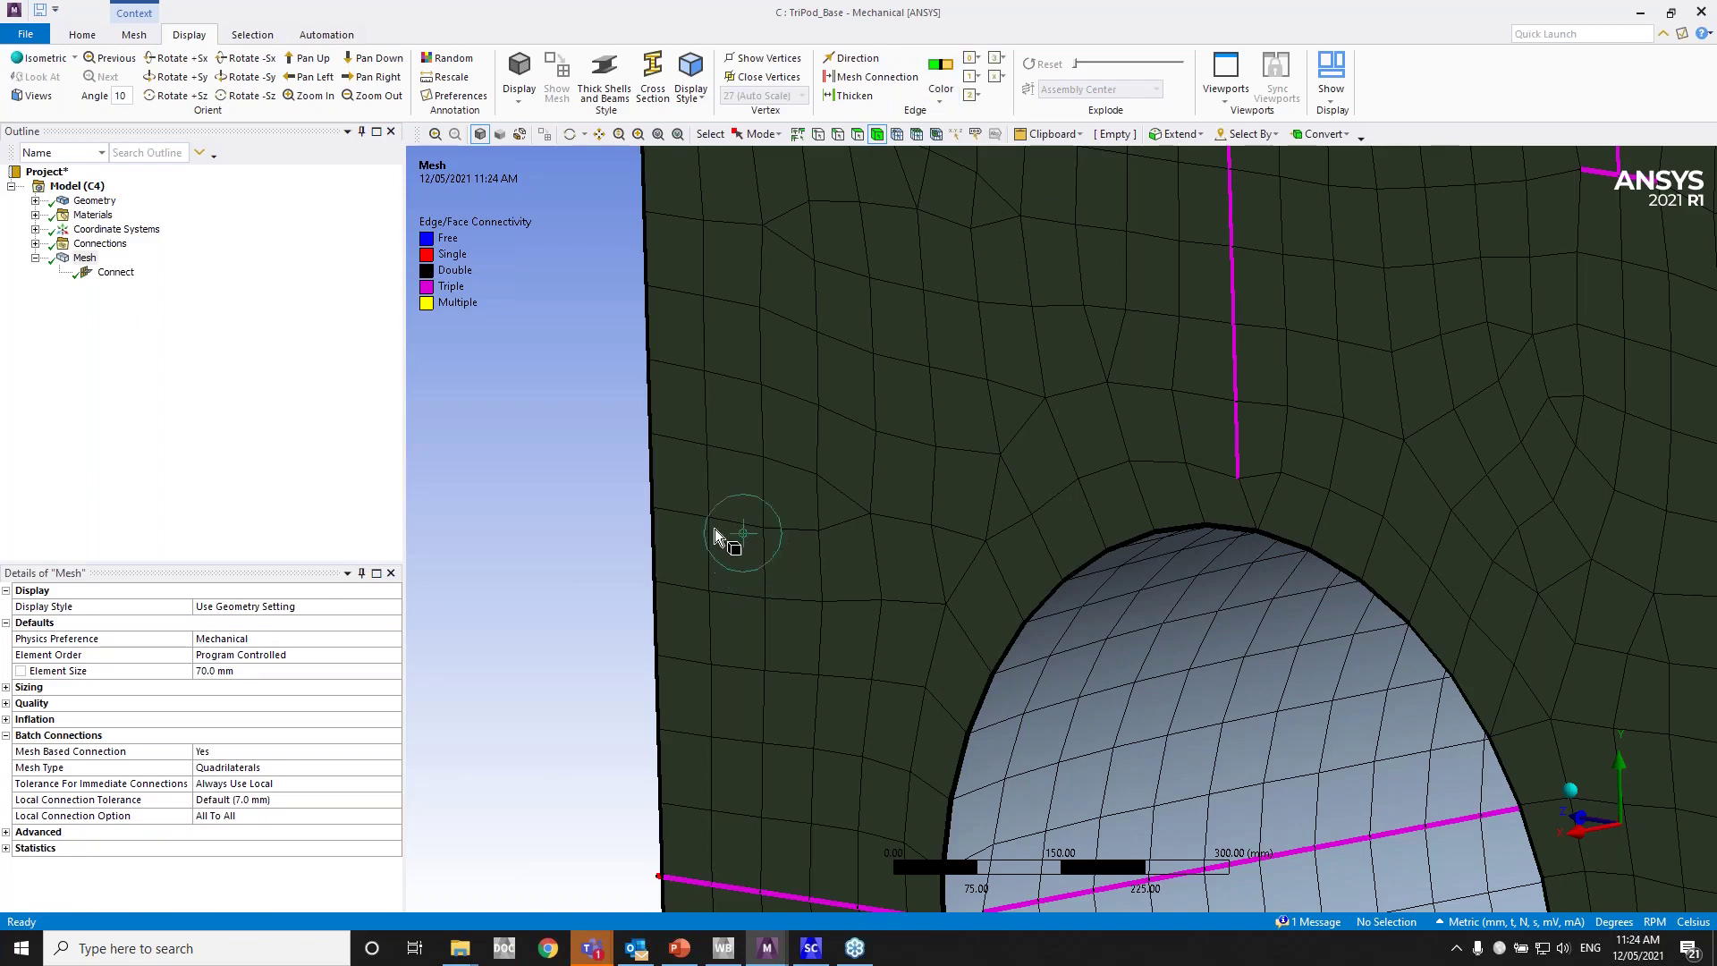
right_click_drag(706, 454, 641, 572)
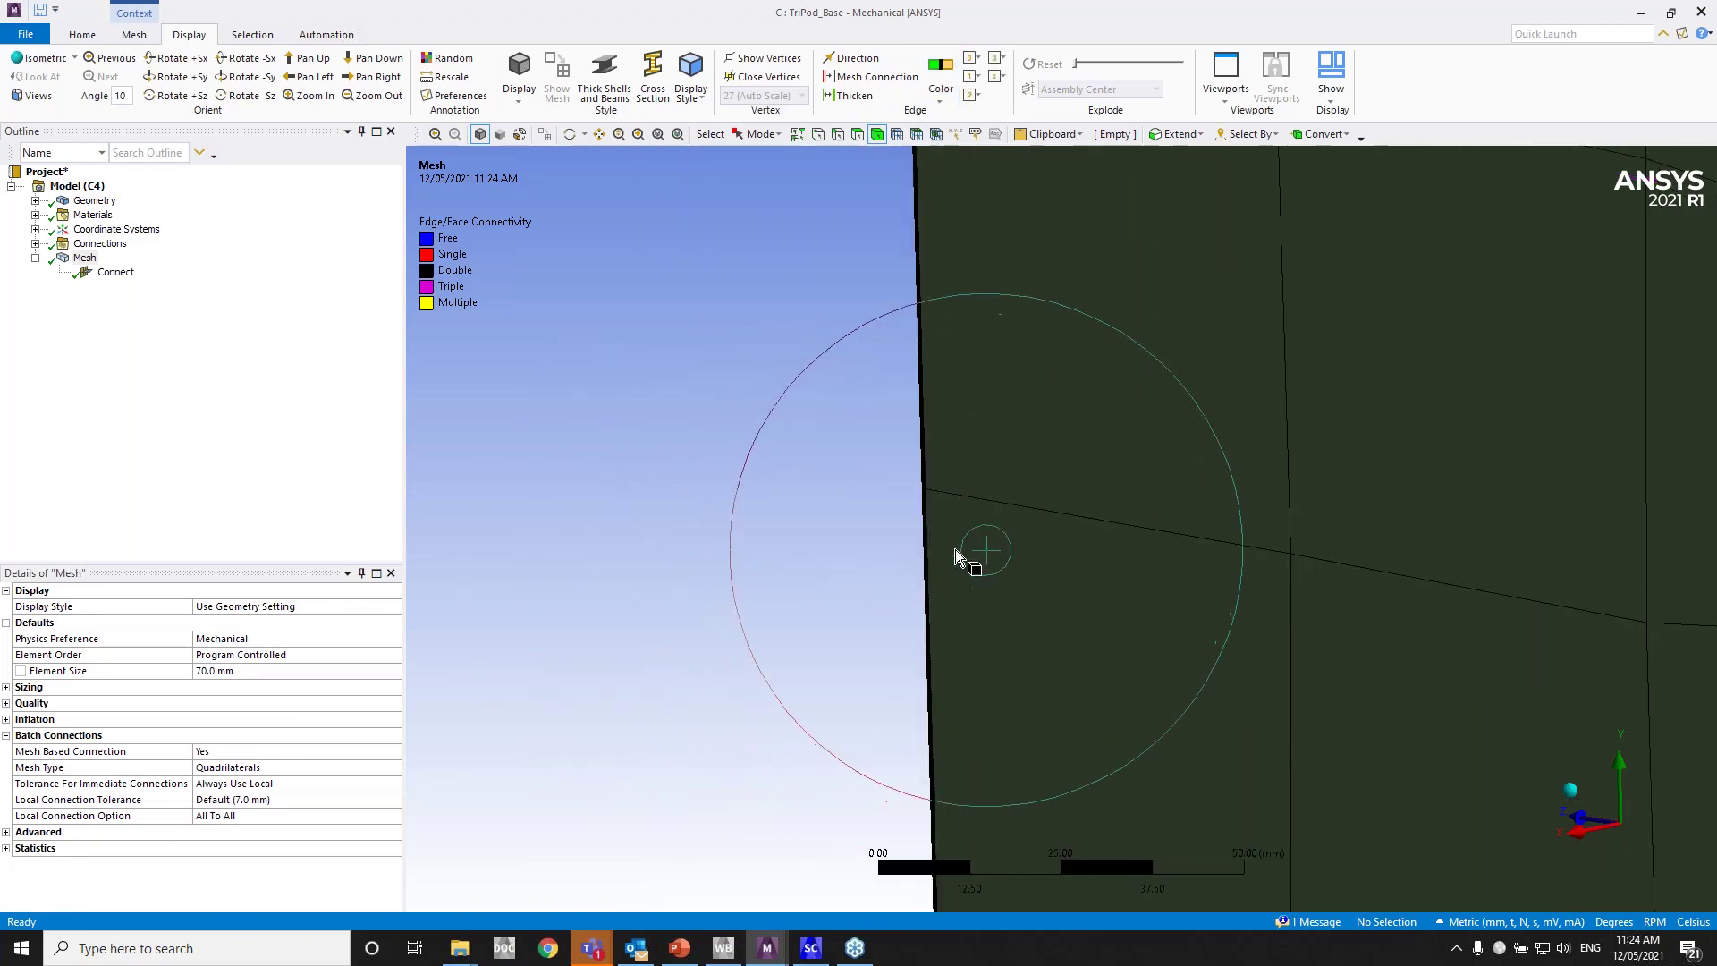
middle_click_drag(981, 550, 801, 502, "ctrl")
scroll(802, 503, "down", 6)
middle_click_drag(1406, 561, 660, 368, "ctrl")
scroll(872, 298, "up", 5)
mouse_move(931, 366)
middle_mouse_down()
mouse_move(912, 372)
mouse_move(926, 390)
middle_mouse_up()
scroll(925, 391, "down", 15)
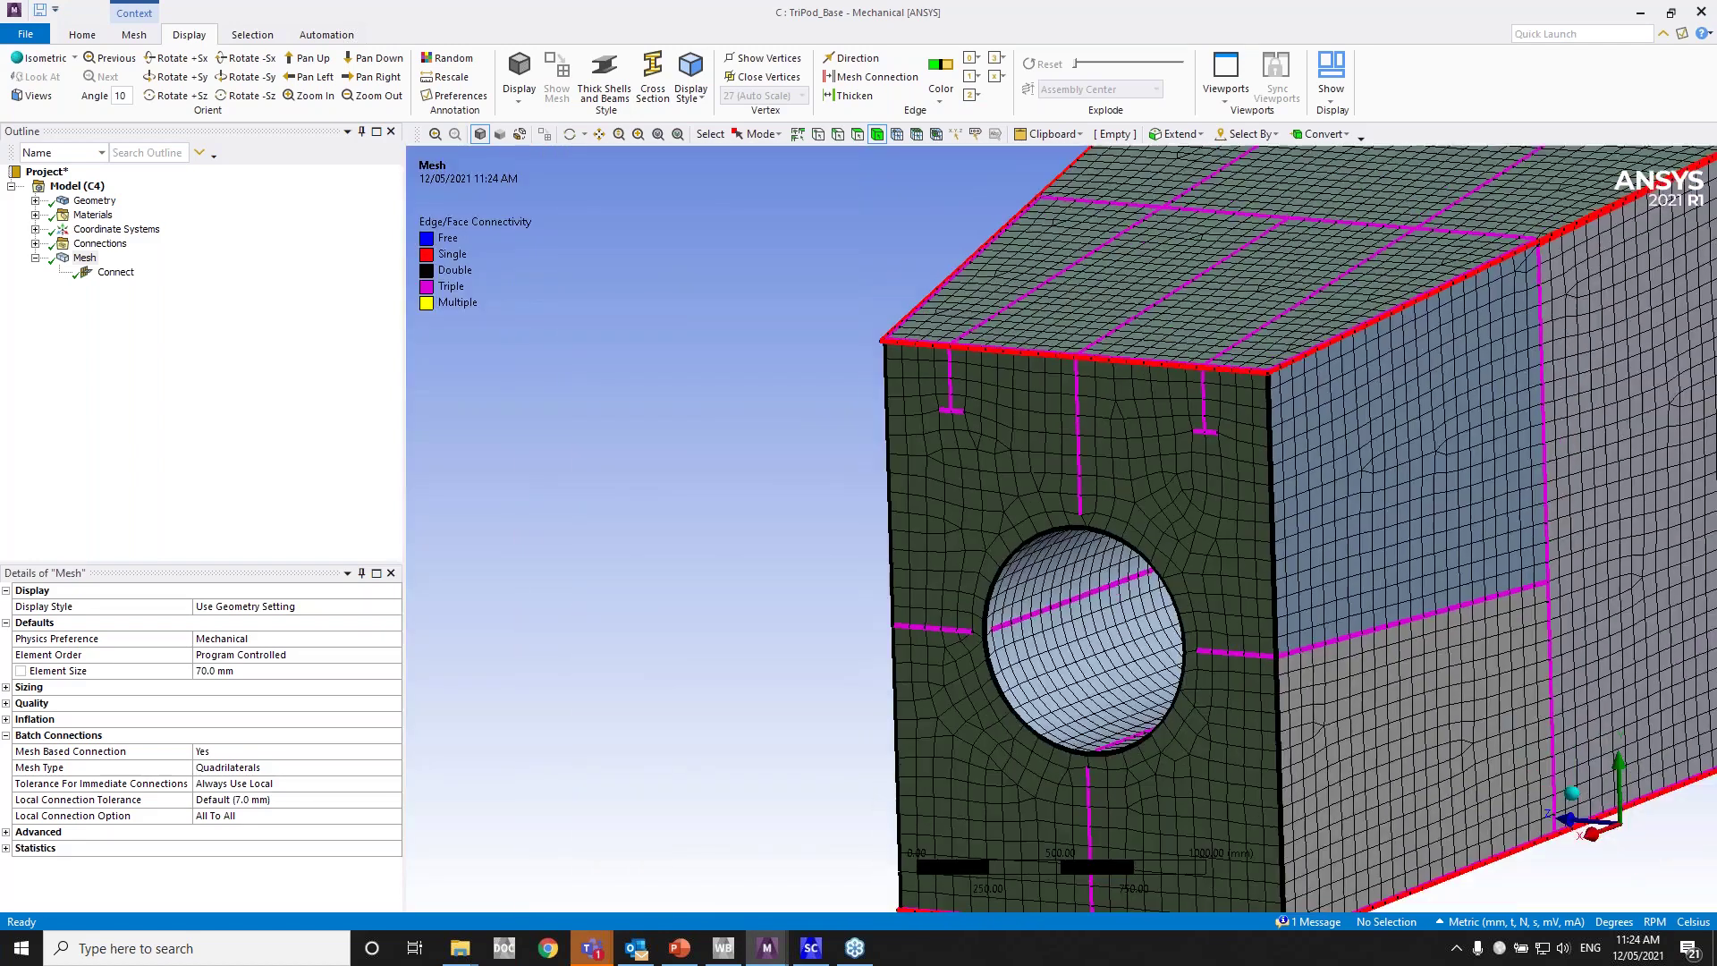
Step: Hide the five outer side plates along the ring and the adjoining arm to expose the internal ribs
scroll(1082, 452, "down", 2)
middle_click_drag(1083, 452, 748, 640, "ctrl")
middle_click_drag(748, 640, 1100, 649)
middle_click_drag(688, 611, 1100, 563, "ctrl")
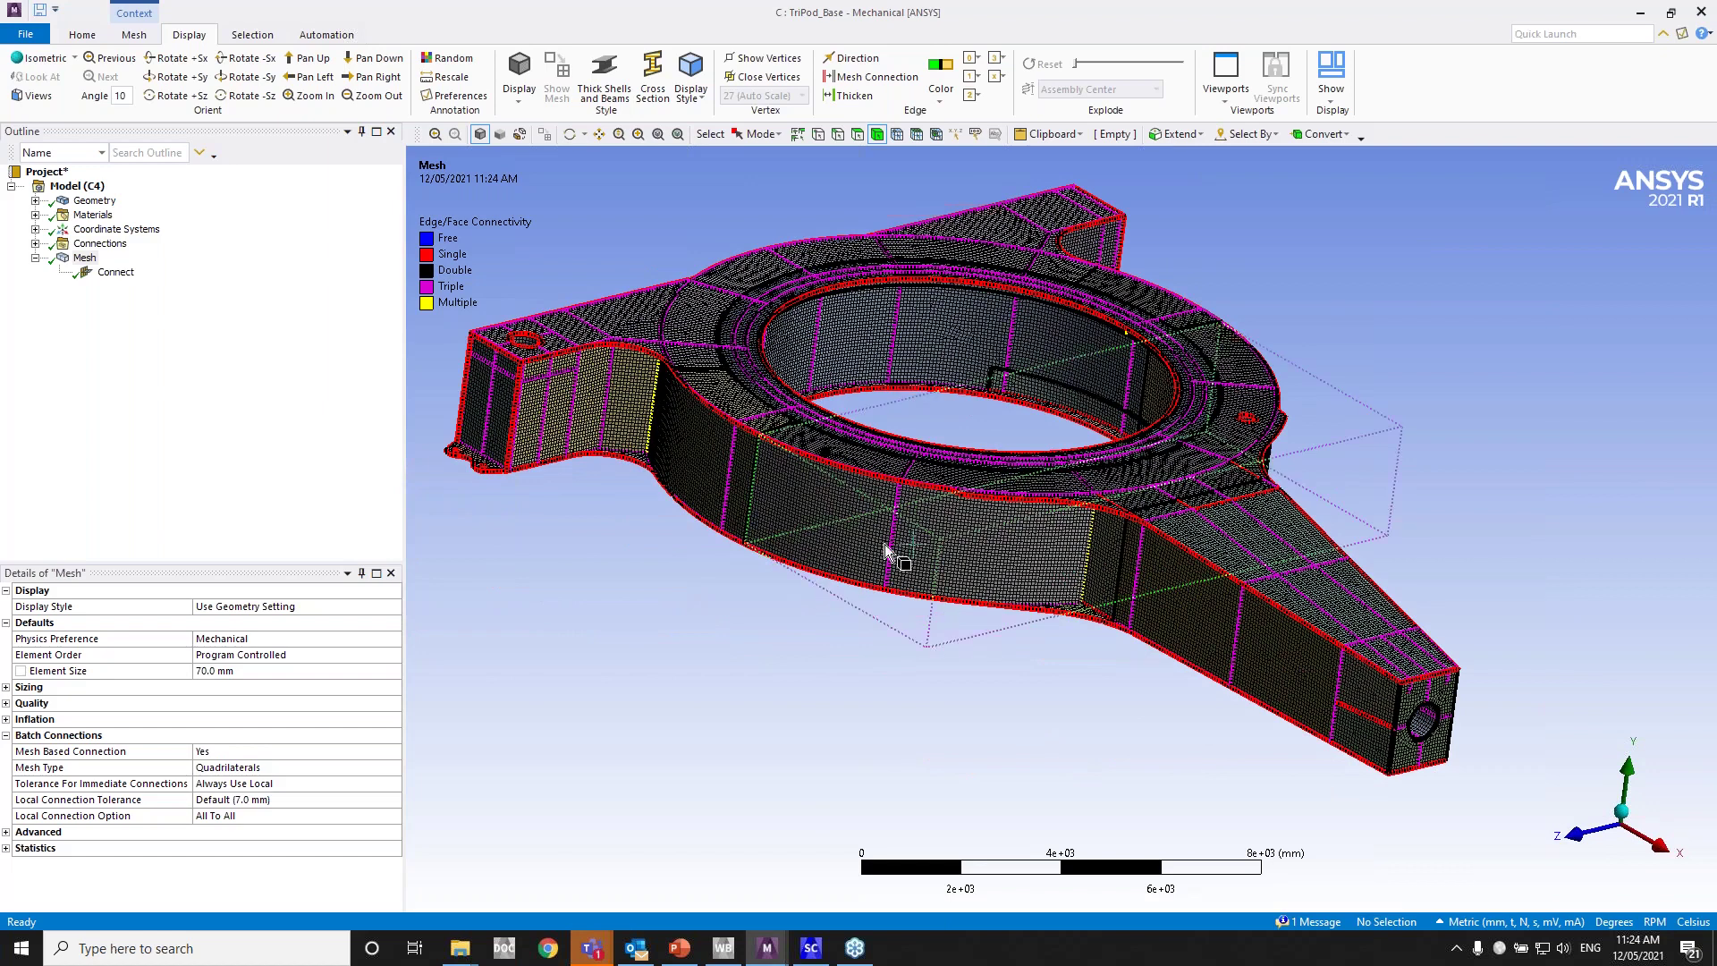
left_click(791, 537)
left_click(715, 462, "ctrl")
left_click(635, 406, "ctrl")
left_click(1109, 568, "ctrl")
left_click(1108, 566, "ctrl")
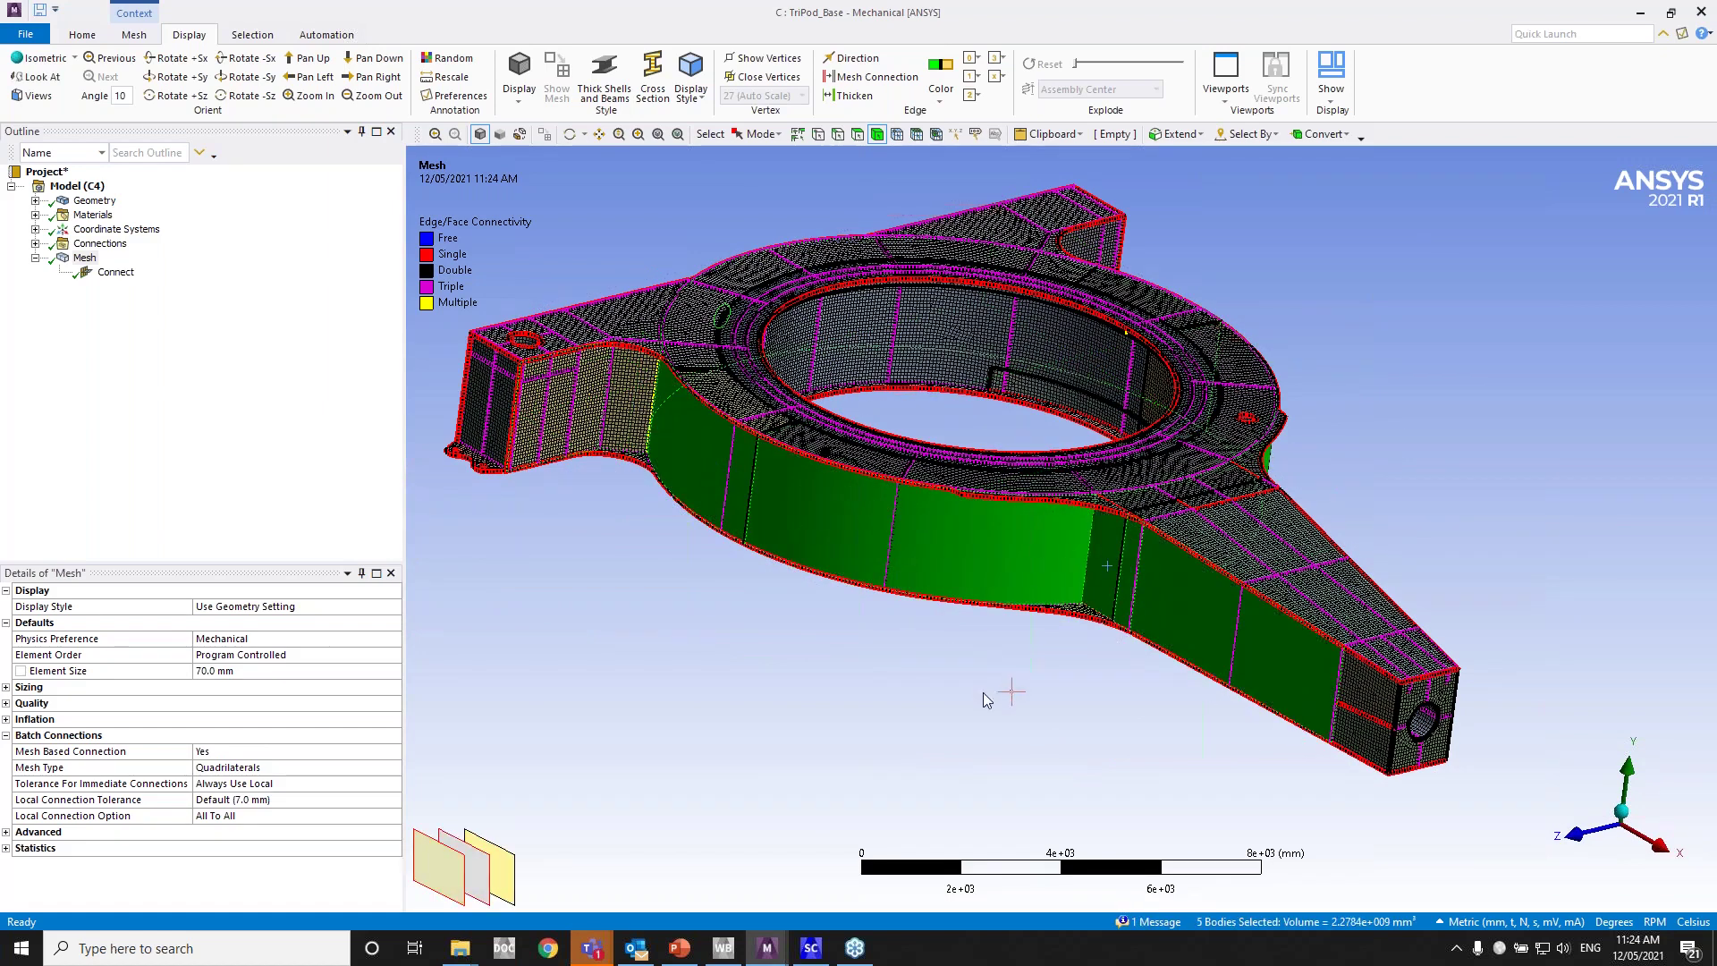
key("F9")
right_click(895, 738)
left_click(674, 667)
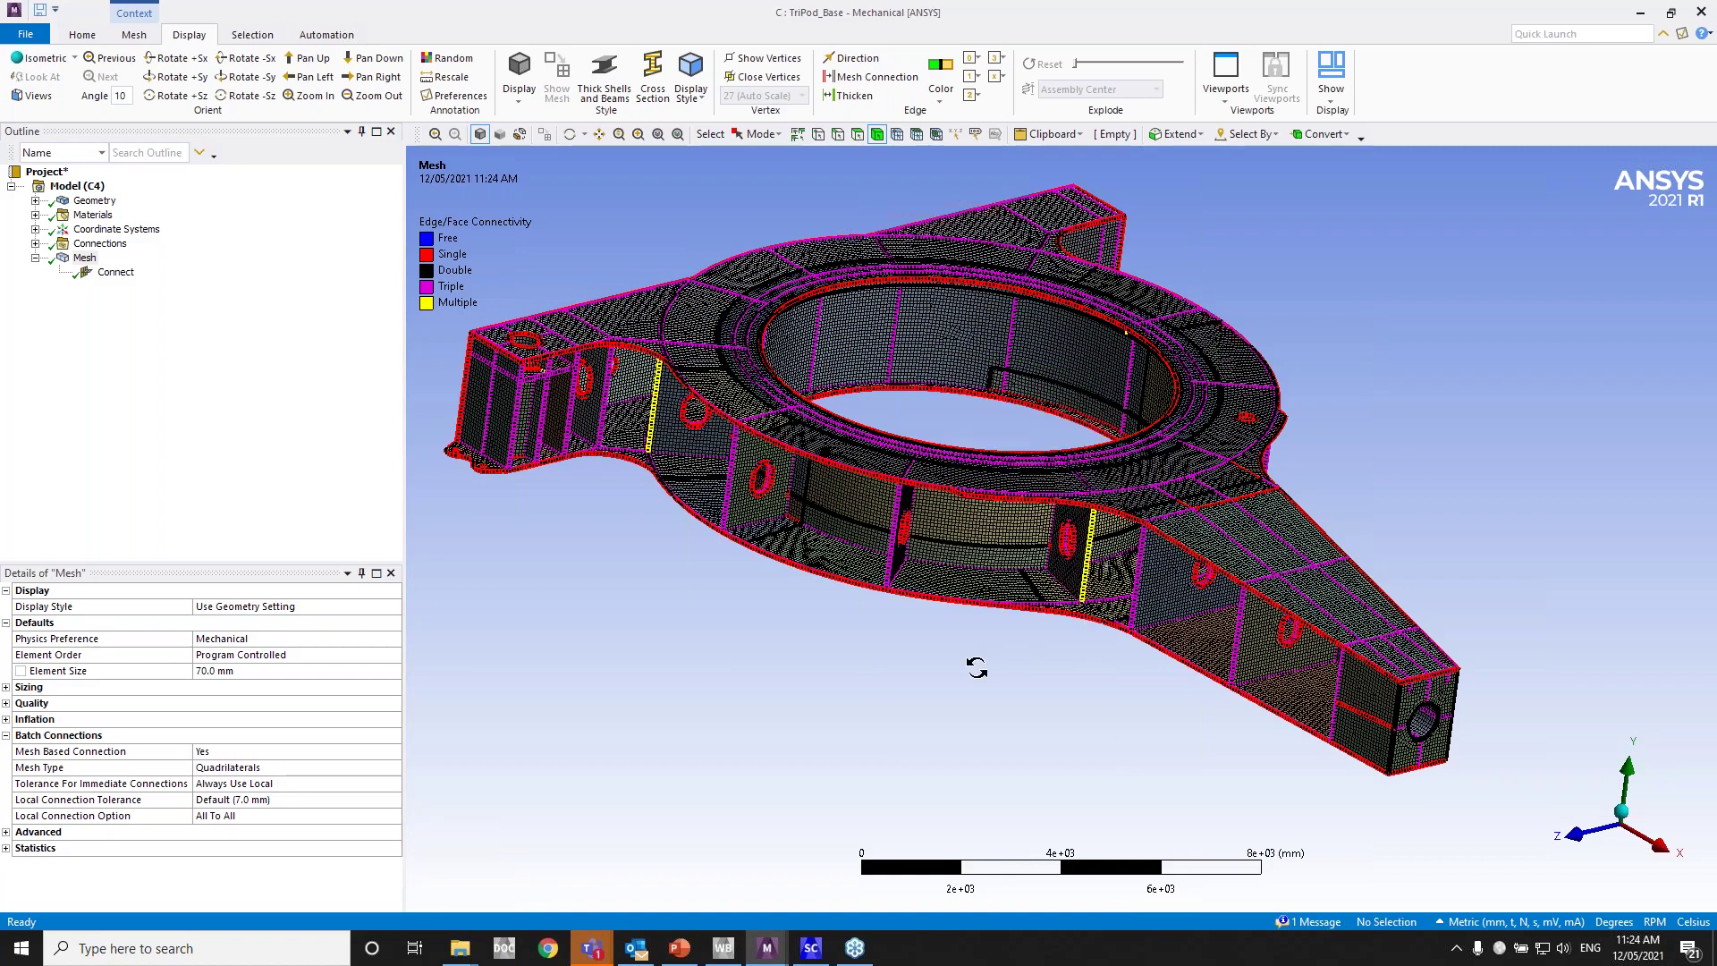
Step: Examine the mesh connectivity inside the ring, at the small notch where the curved inner plate meets the rib with the oval hole
middle_click_drag(977, 668, 1064, 675)
scroll(1012, 669, "up", 15)
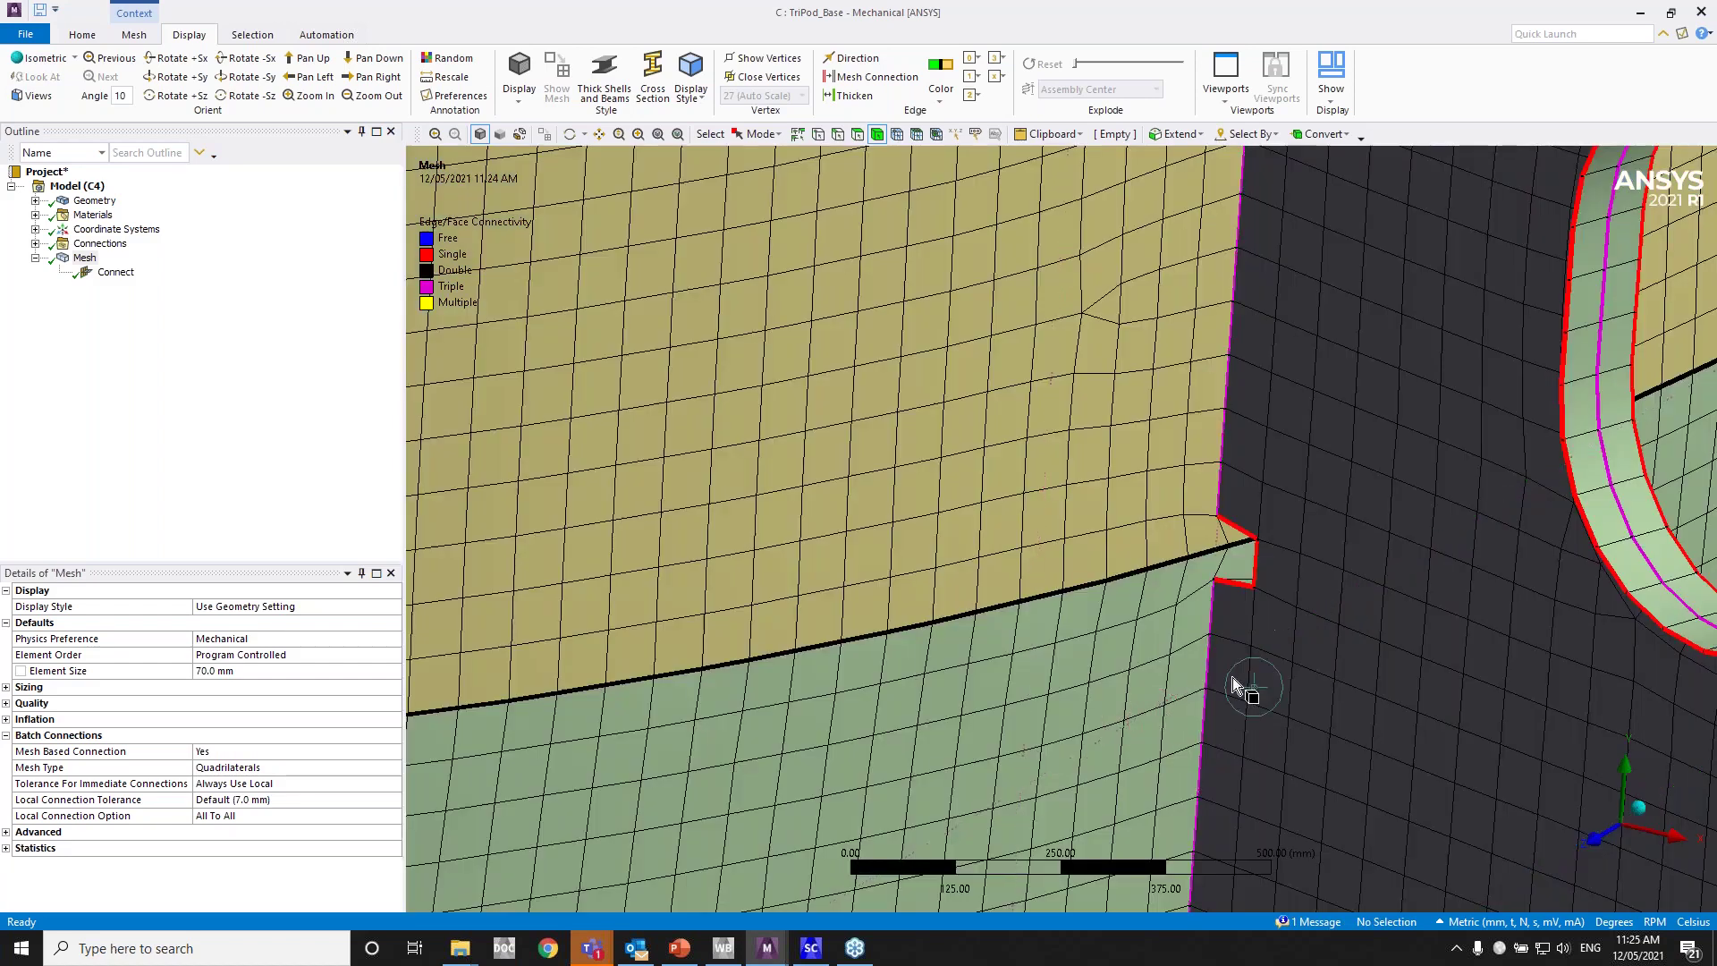
middle_click_drag(1235, 685, 1201, 587)
scroll(1198, 586, "down", 3)
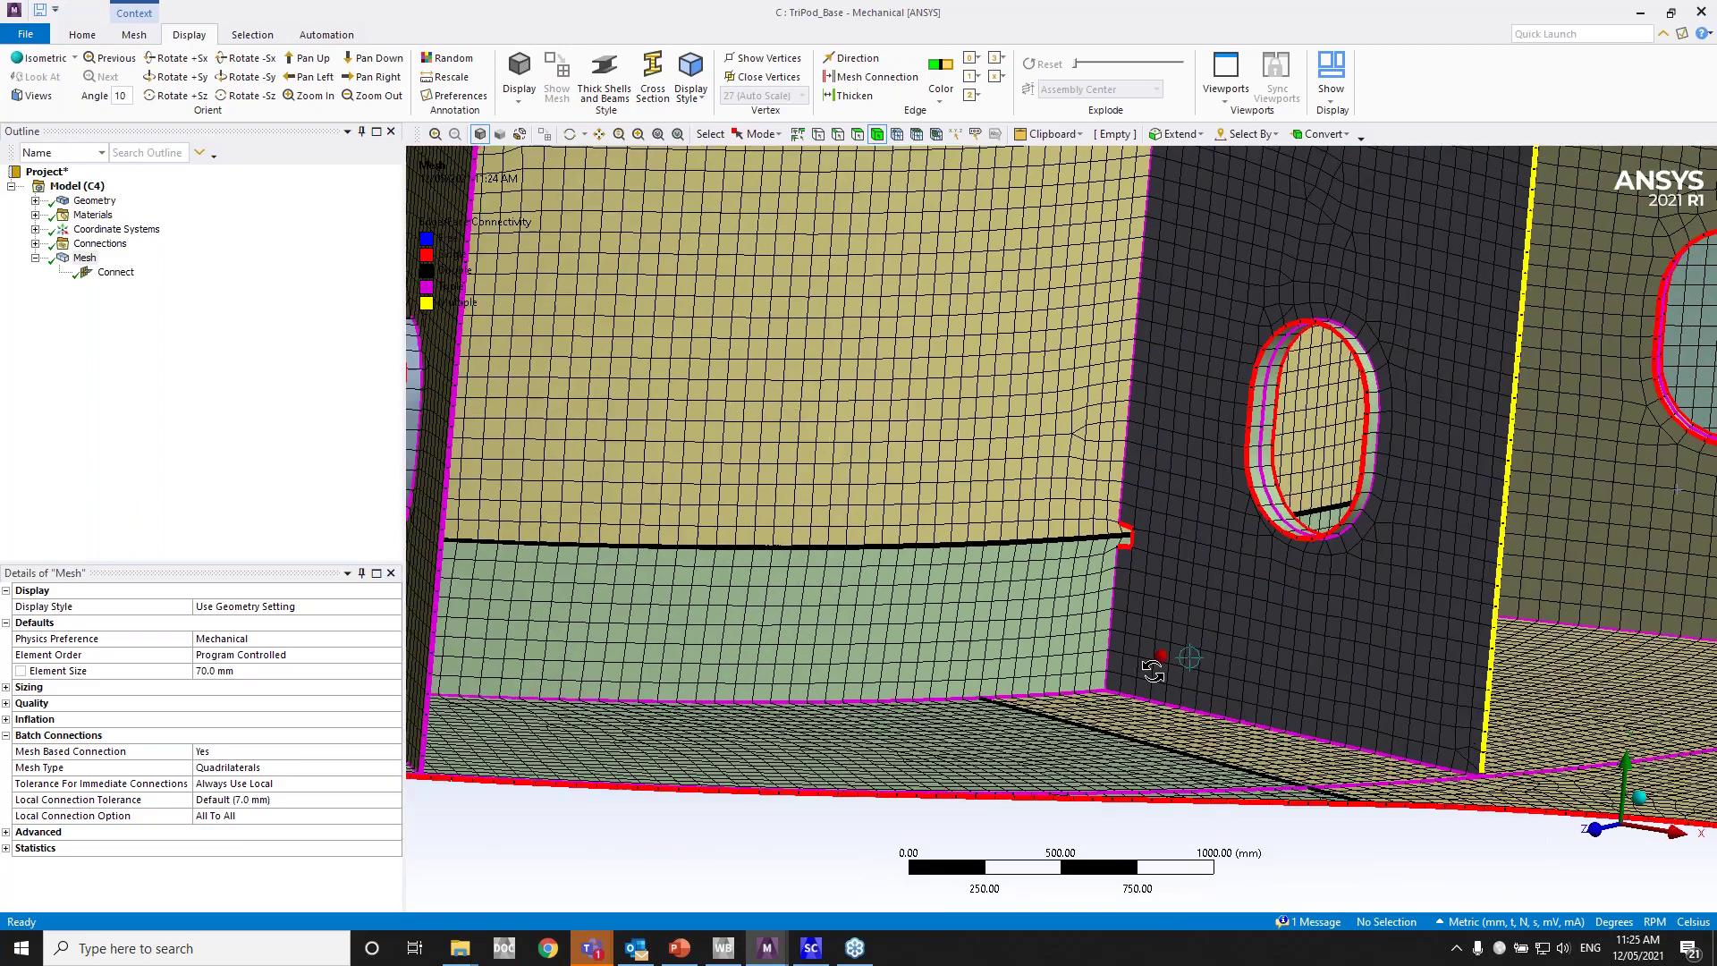
middle_click_drag(1153, 671, 1178, 552)
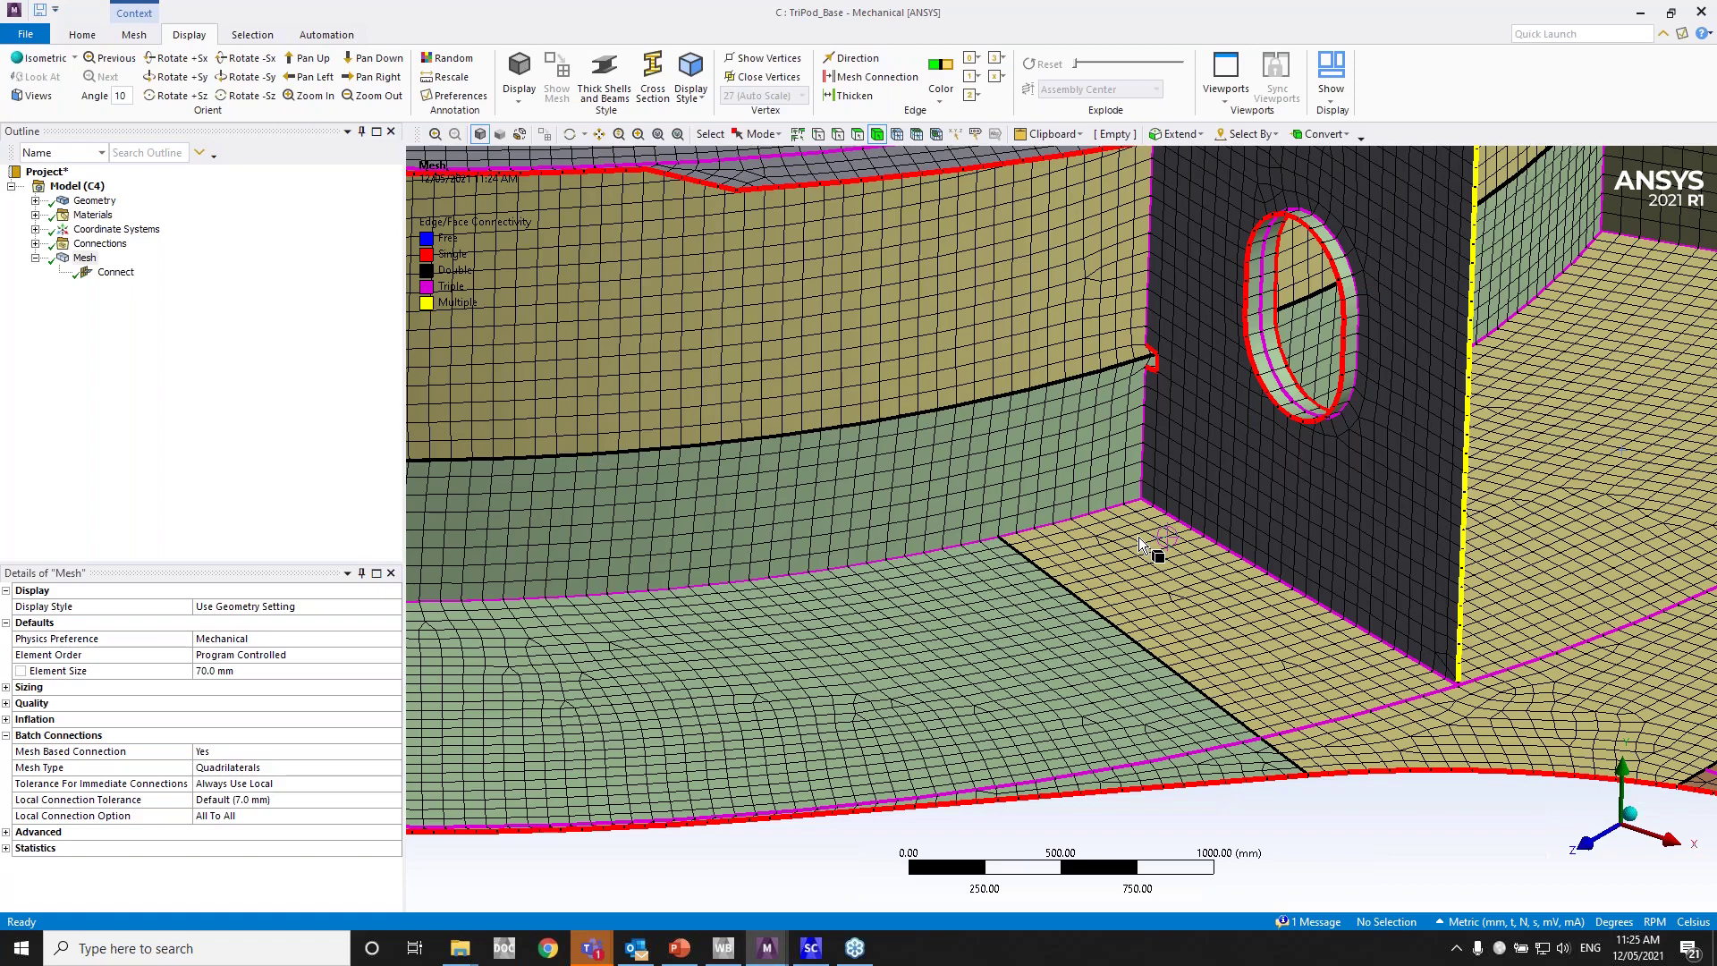
scroll(1139, 536, "down", 5)
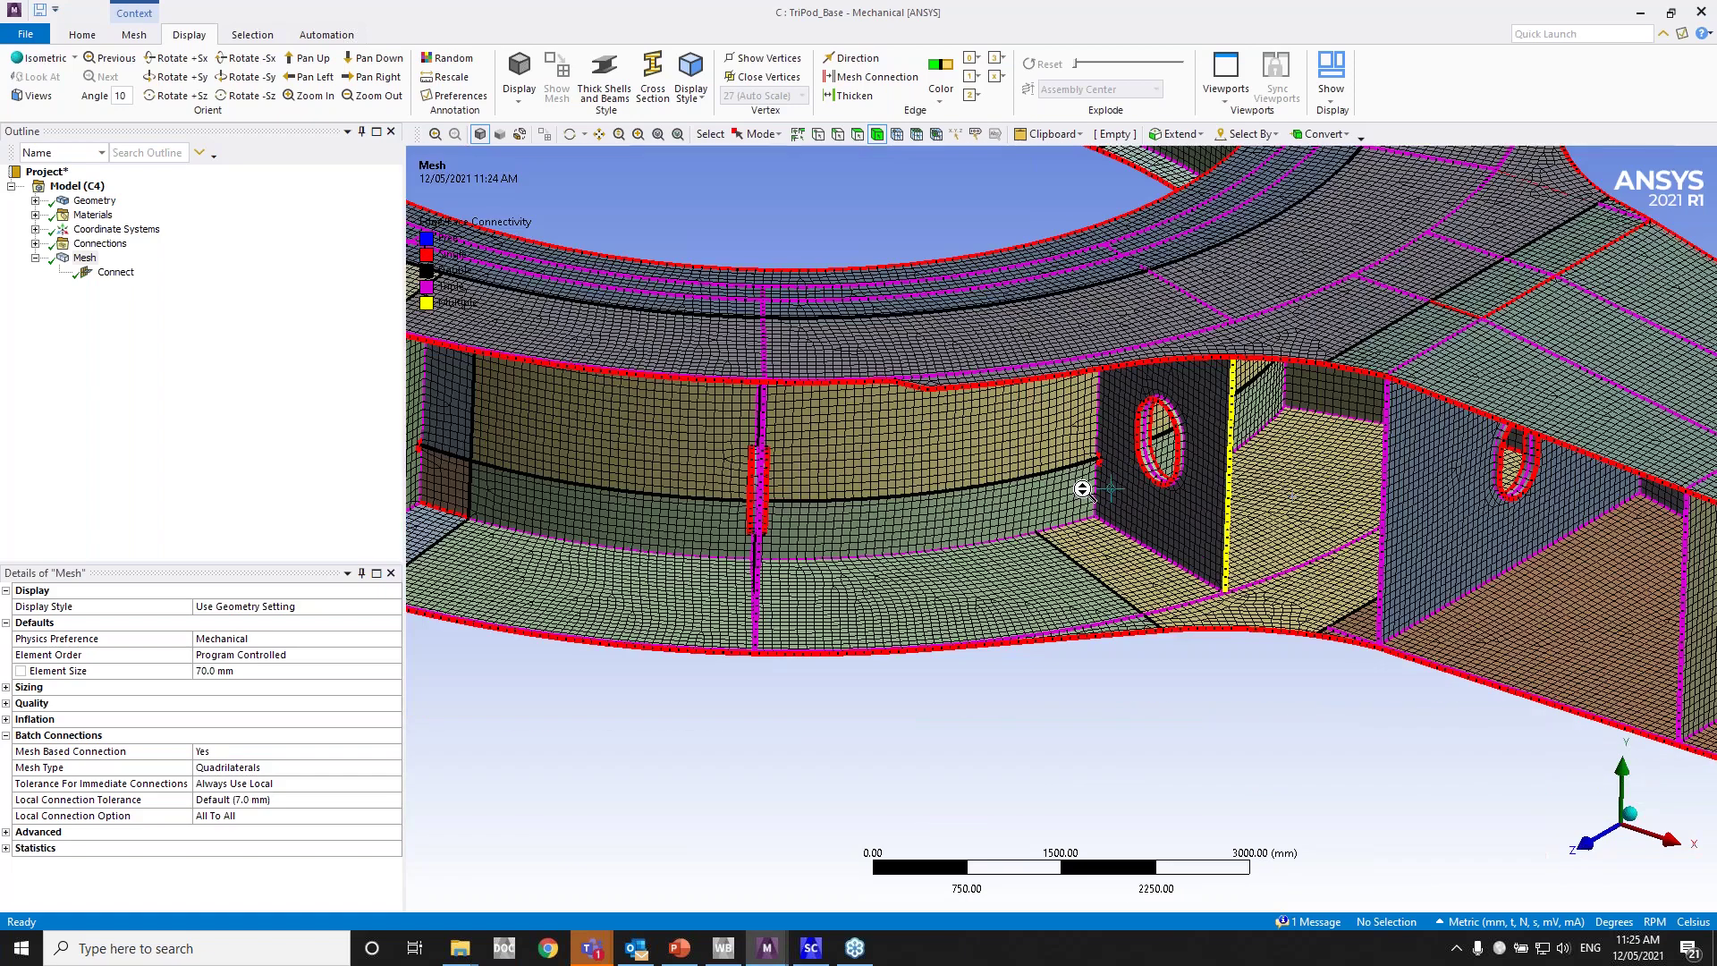
scroll(1083, 489, "down", 5)
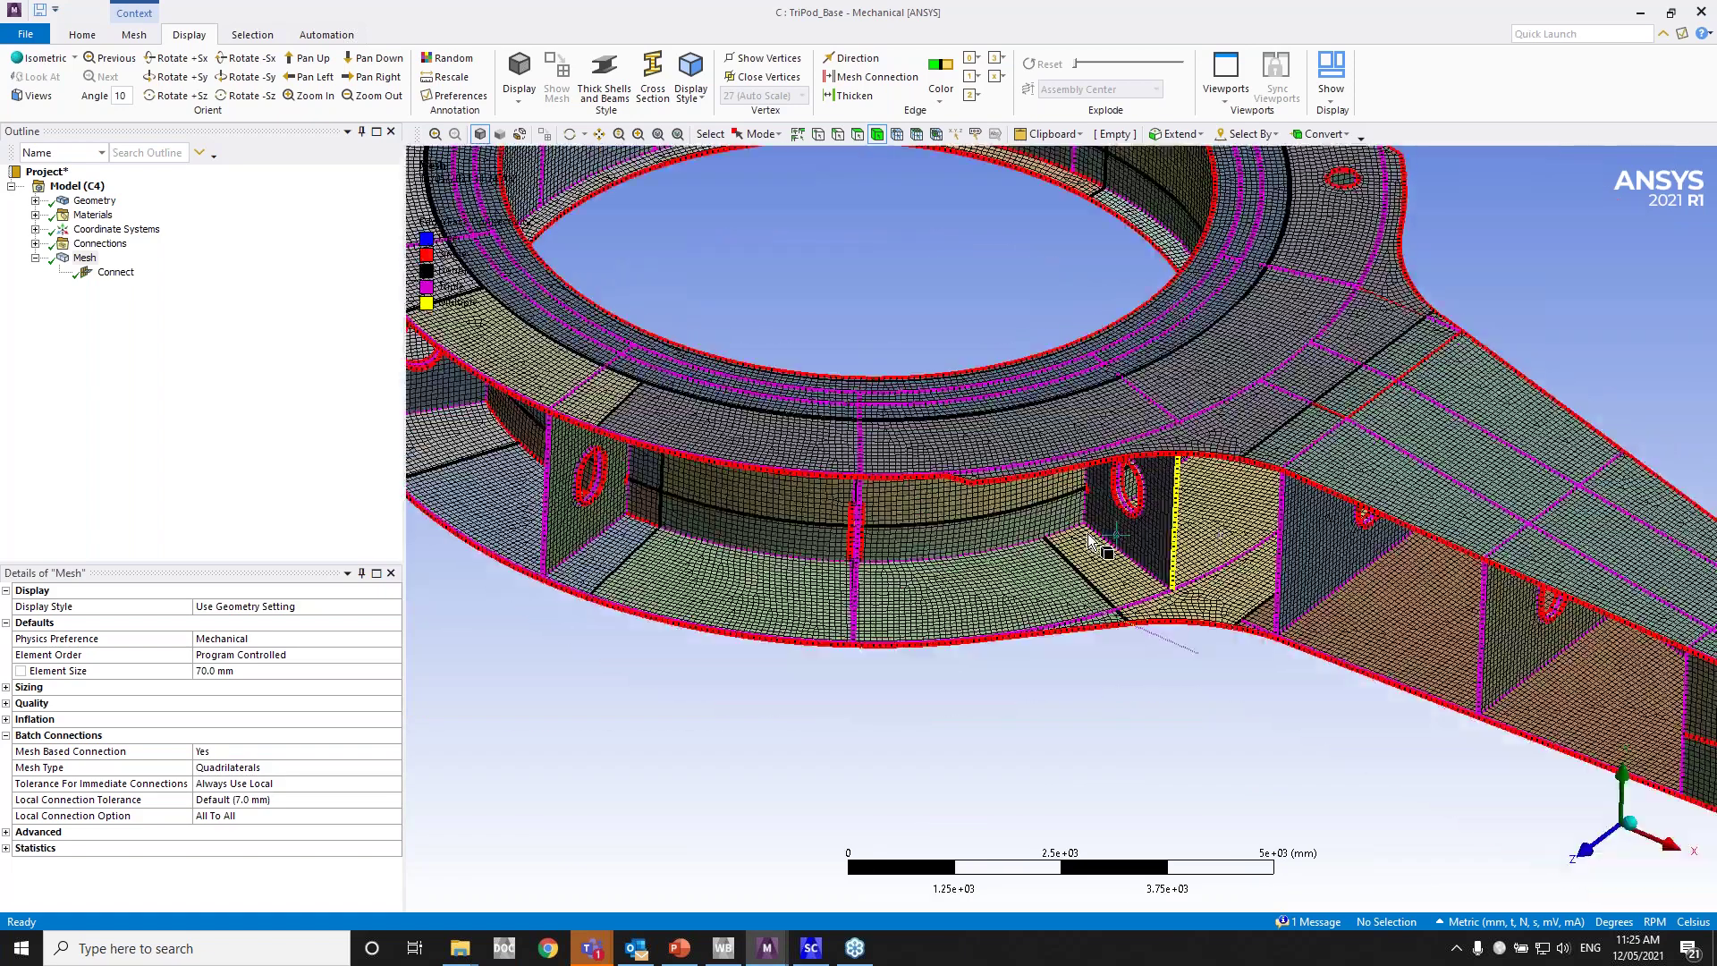
Step: Bring up the mesh controls that can be inserted under the Mesh object
right_click(85, 258)
mouse_move(134, 270)
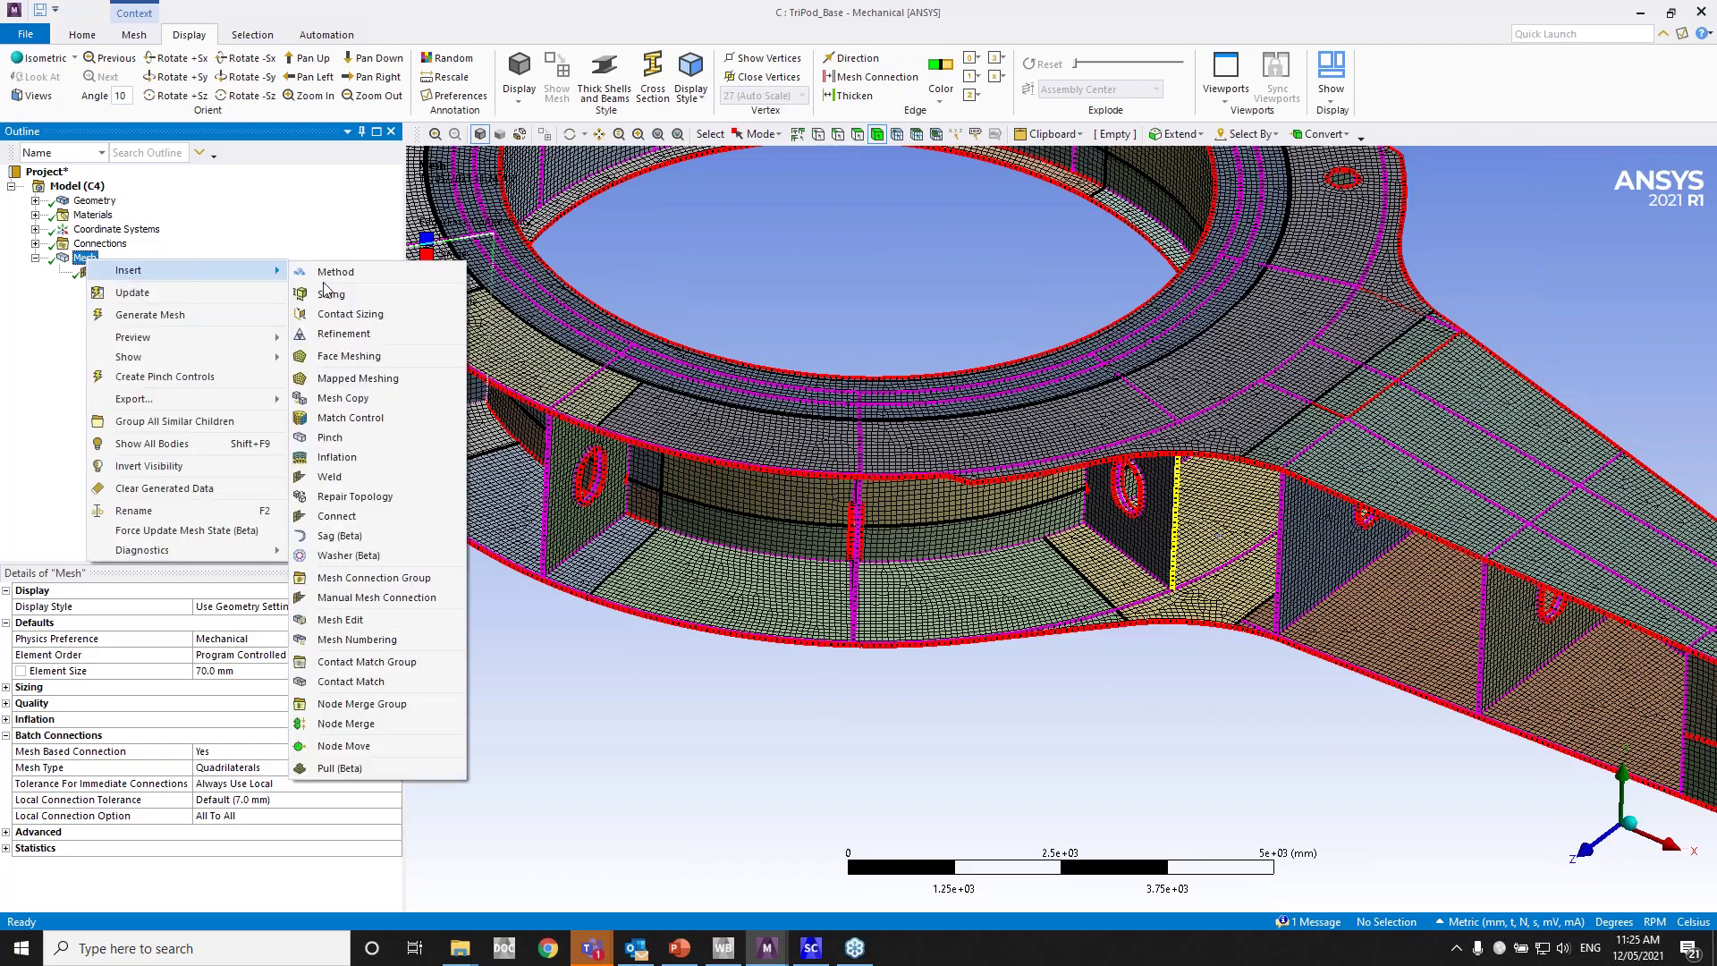